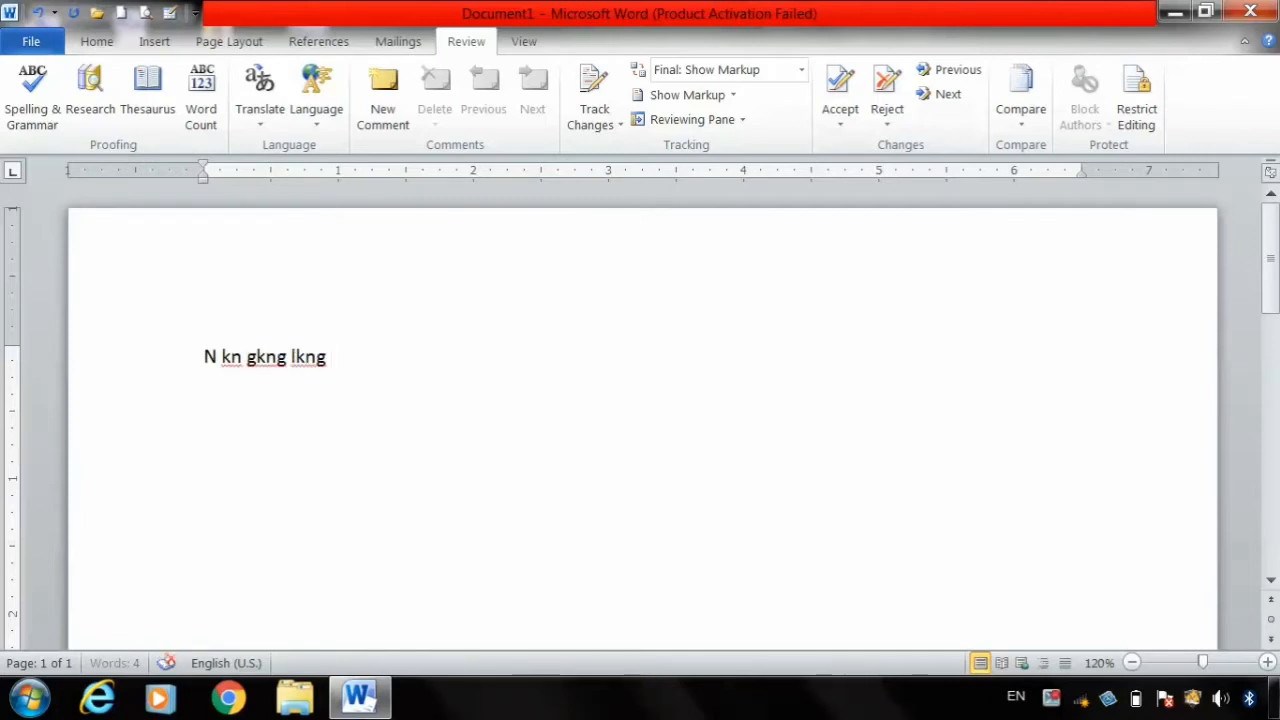
Extend the opening line with random misspelled letter groups such as "knbk nblk fn fbg kjdrgb rjk" until it wraps onto a second line
{"action": "type", "text": "knbk nblk fn"}
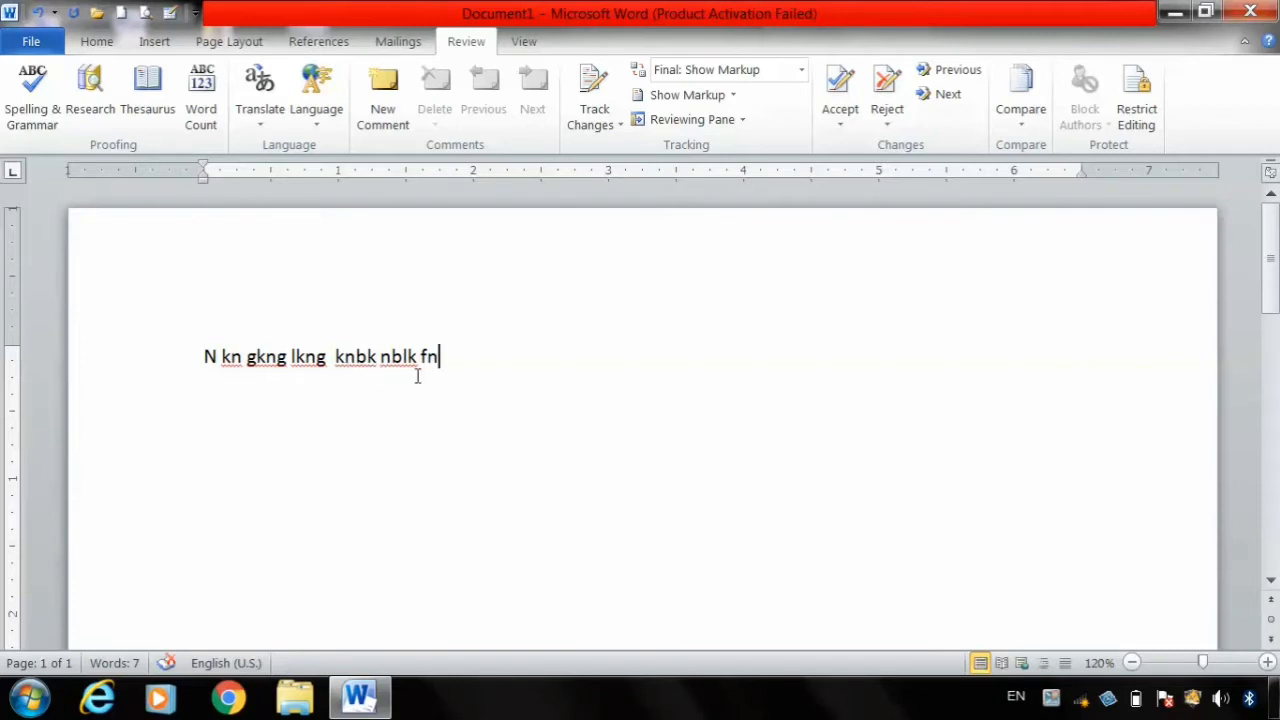
{"action": "type", "text": " fbg kjdrgb rjk bdkgjb rkg brkjg bkrjg b"}
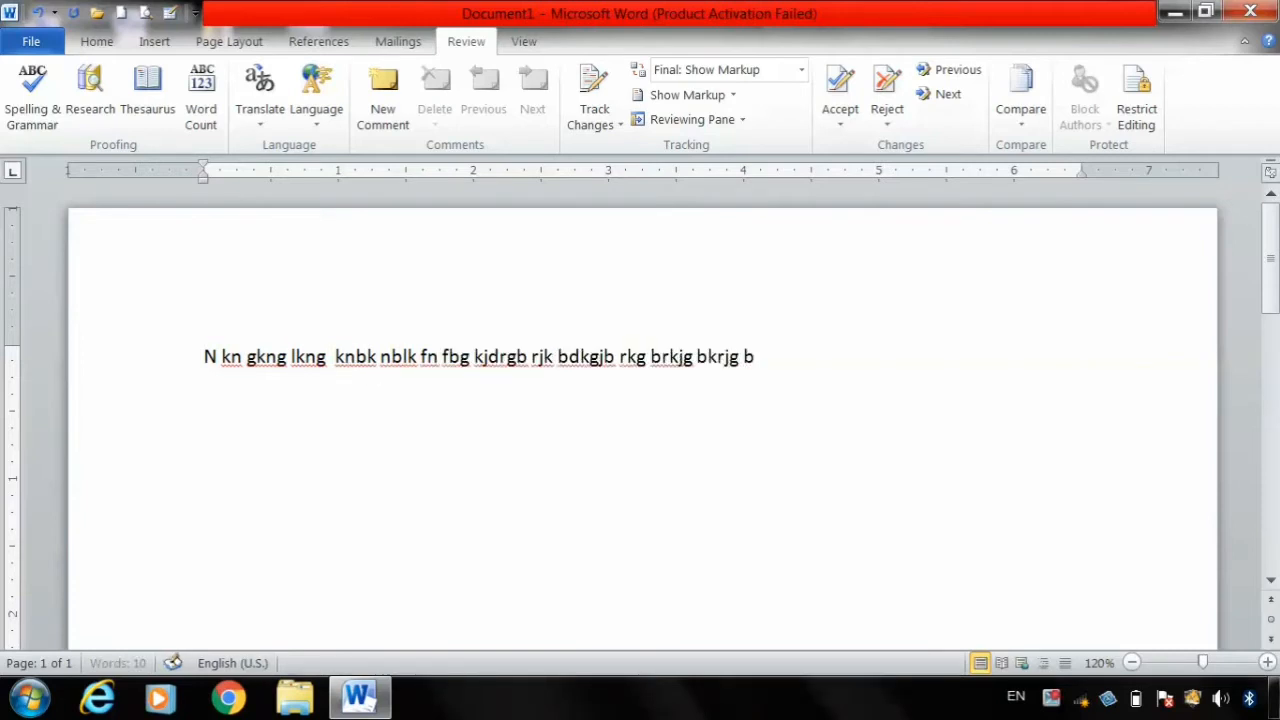
{"action": "type", "text": "bg kbgk bg kgdfbg kjb"}
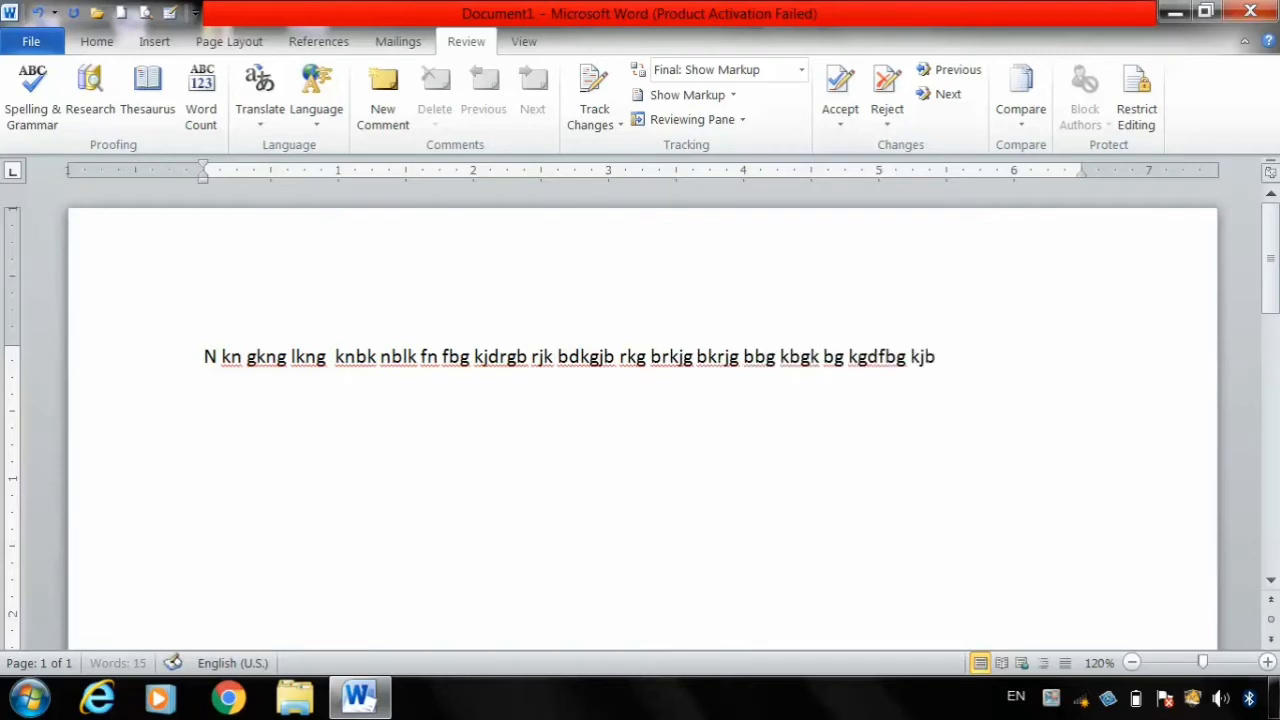
{"action": "type", "text": "g jkgb jgb kjgb krjgb kjgb k"}
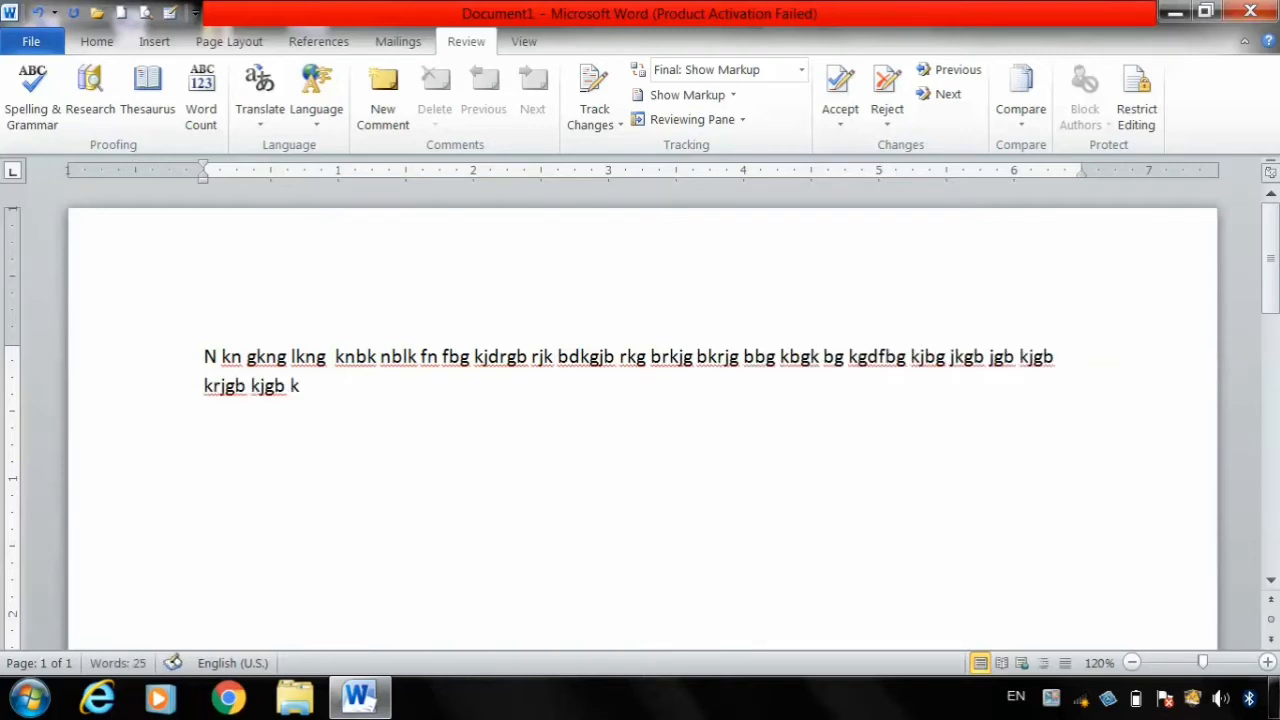
{"action": "type", "text": "  kjg bkjbg kj "}
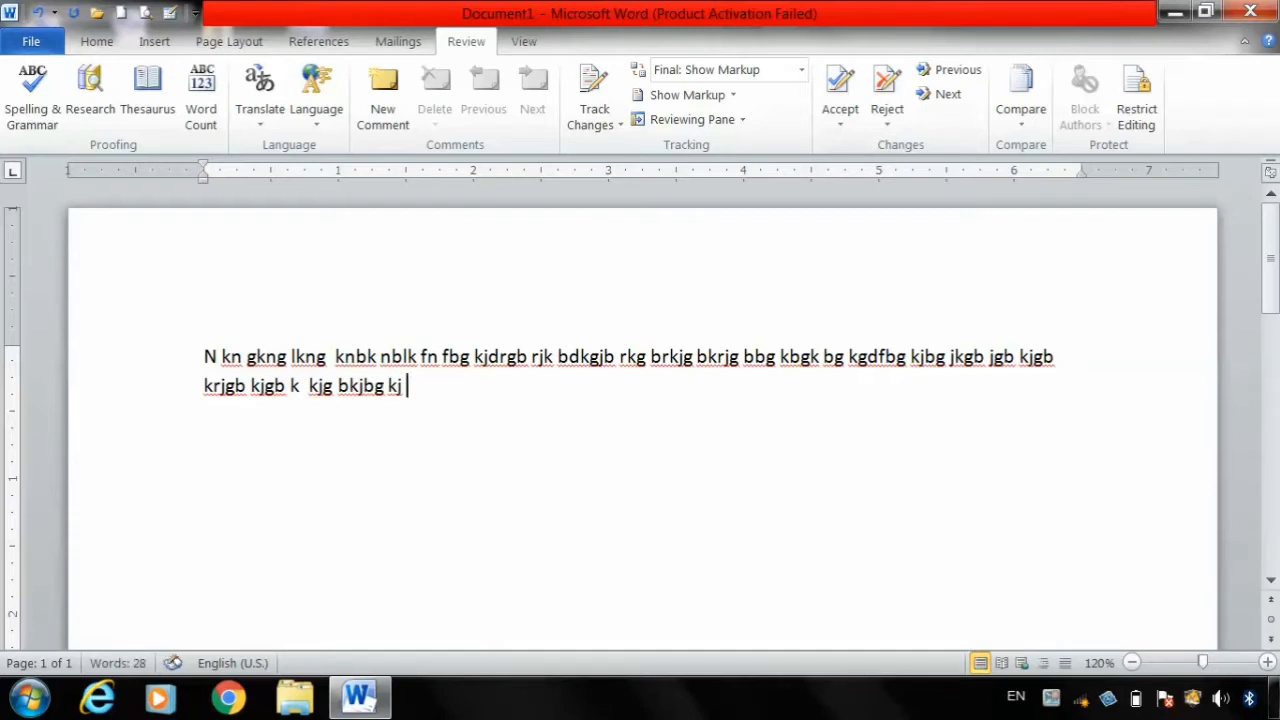
Continue the second line with "my name is" followed by three lowercase first names
{"action": "type", "text": "my name"}
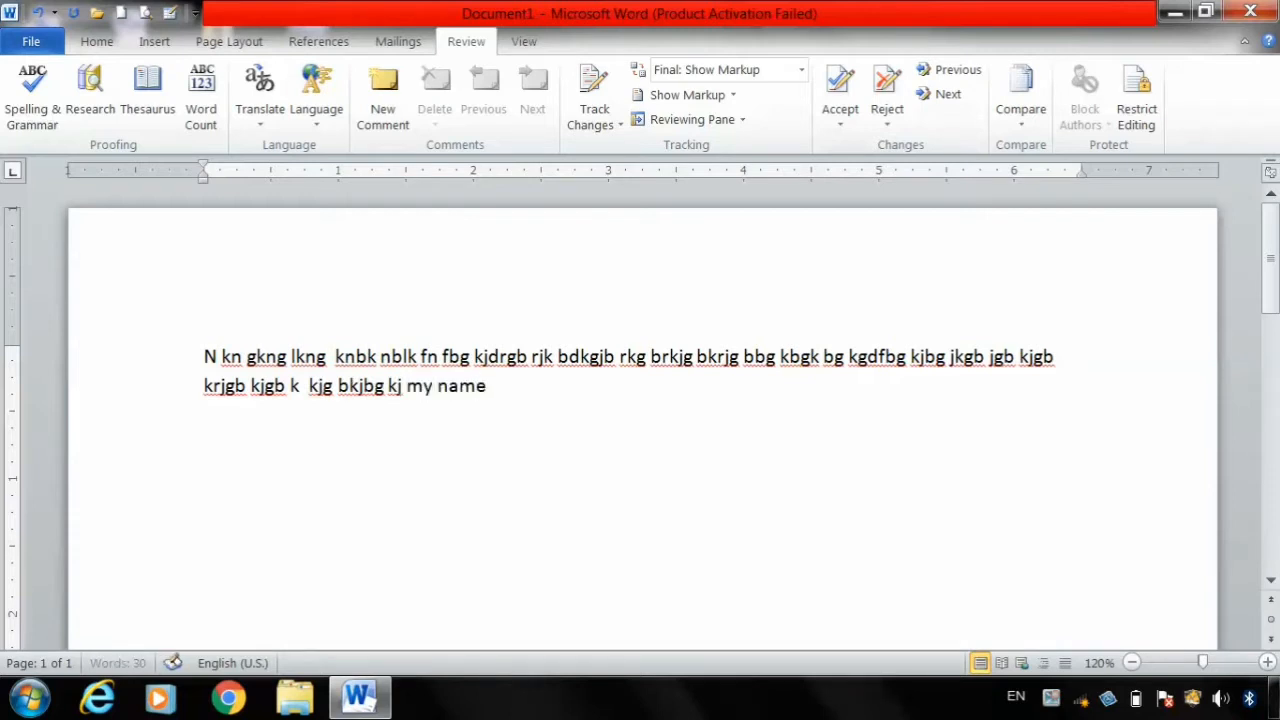
{"action": "type", "text": " is yogendra"}
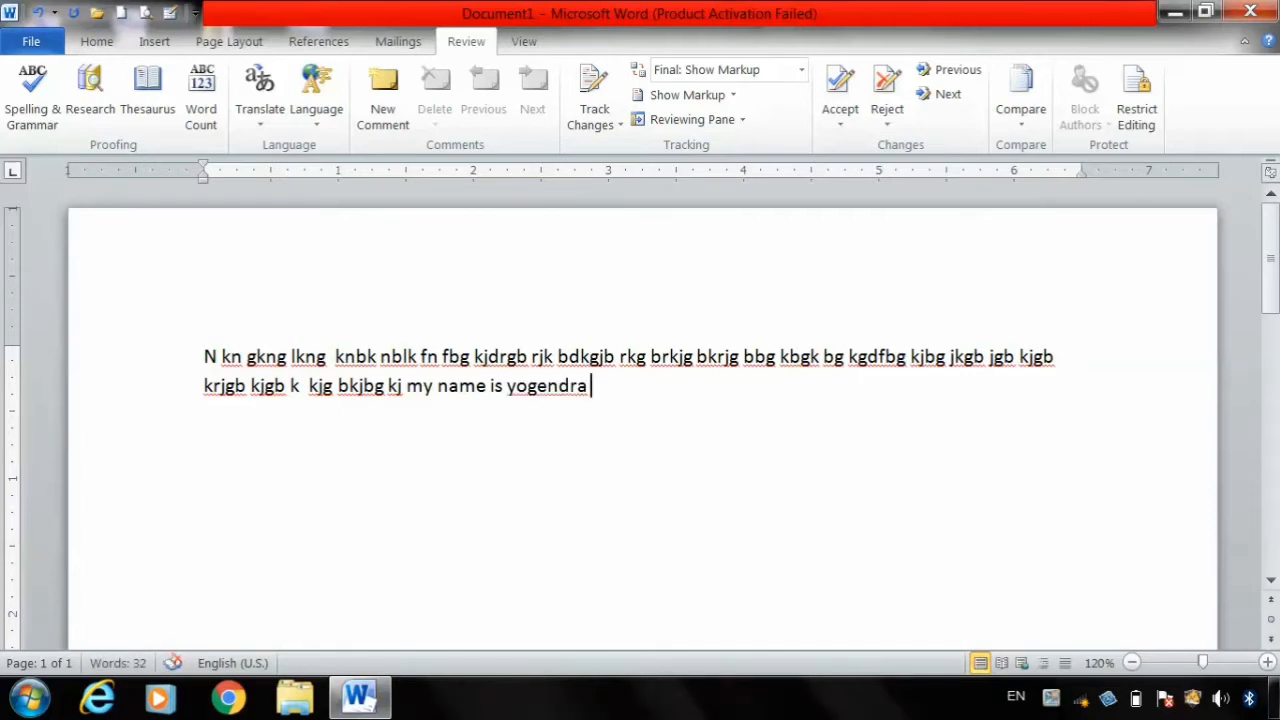
{"action": "type", "text": " rhul"}
{"action": "key", "text": "BackSpace"}
{"action": "key", "text": "BackSpace"}
{"action": "key", "text": "BackSpace"}
{"action": "key", "text": "BackSpace"}
{"action": "type", "text": "ahul "}
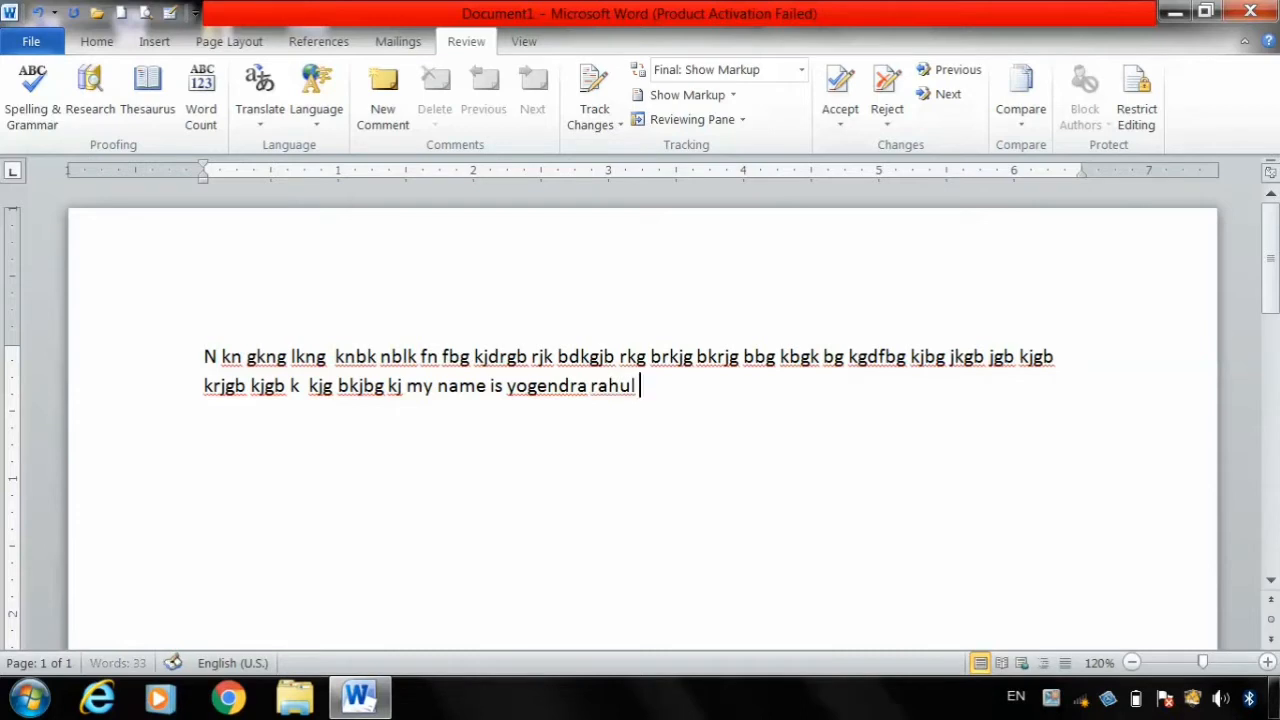
{"action": "type", "text": " kamal"}
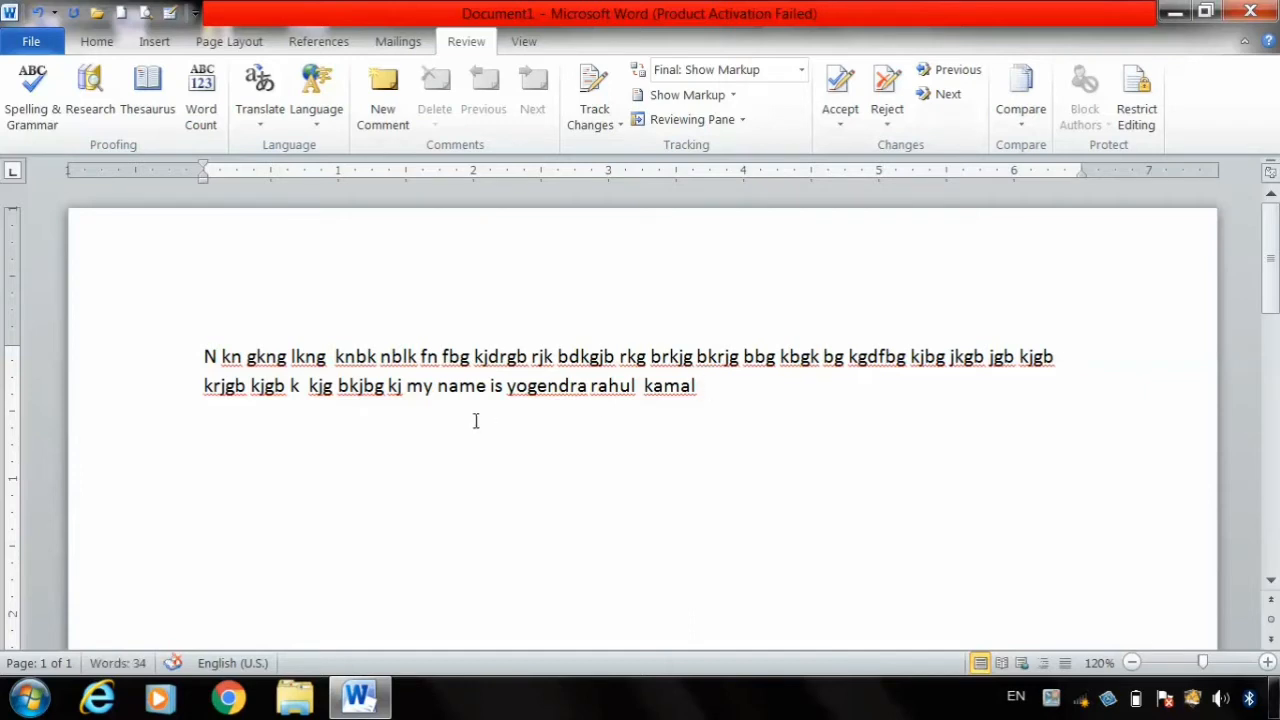
Ignore the spelling error flagged on the first name after "my name is"
{"action": "left_click", "coordinate": [547, 387]}
{"action": "right_click", "coordinate": [547, 387]}
{"action": "left_click", "coordinate": [547, 387]}
{"action": "right_click", "coordinate": [547, 387]}
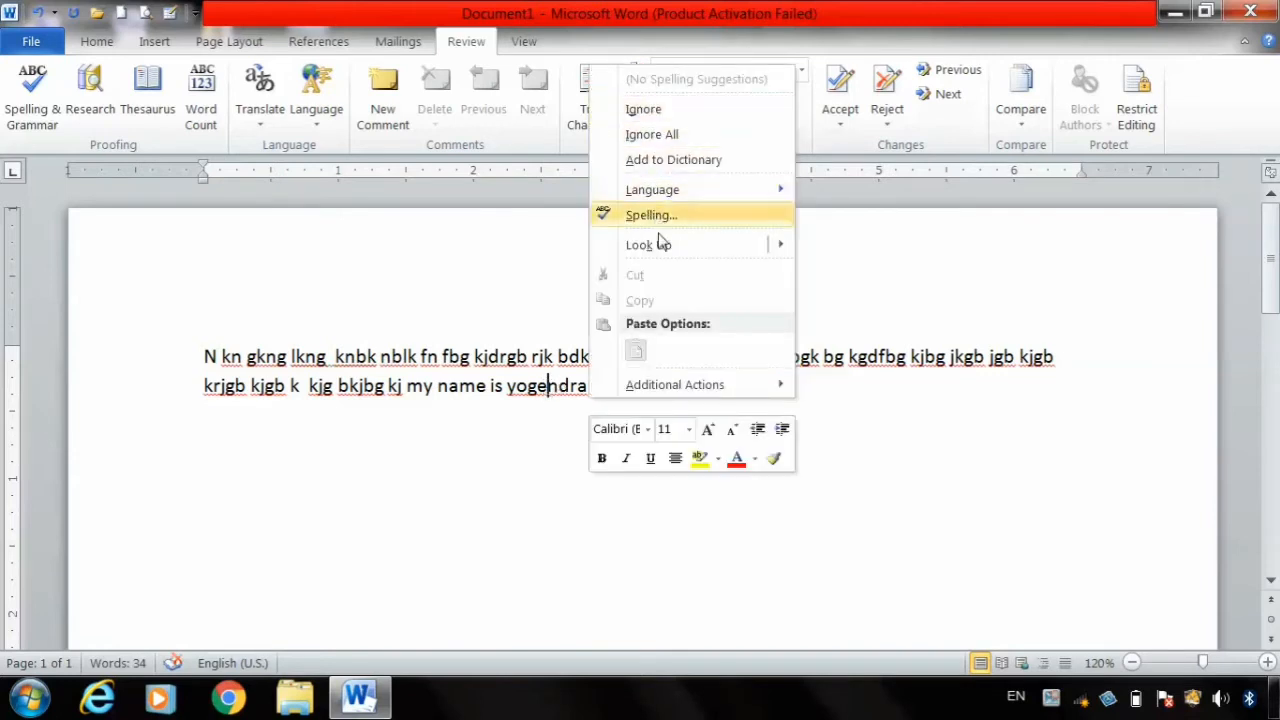
{"action": "left_click", "coordinate": [666, 110]}
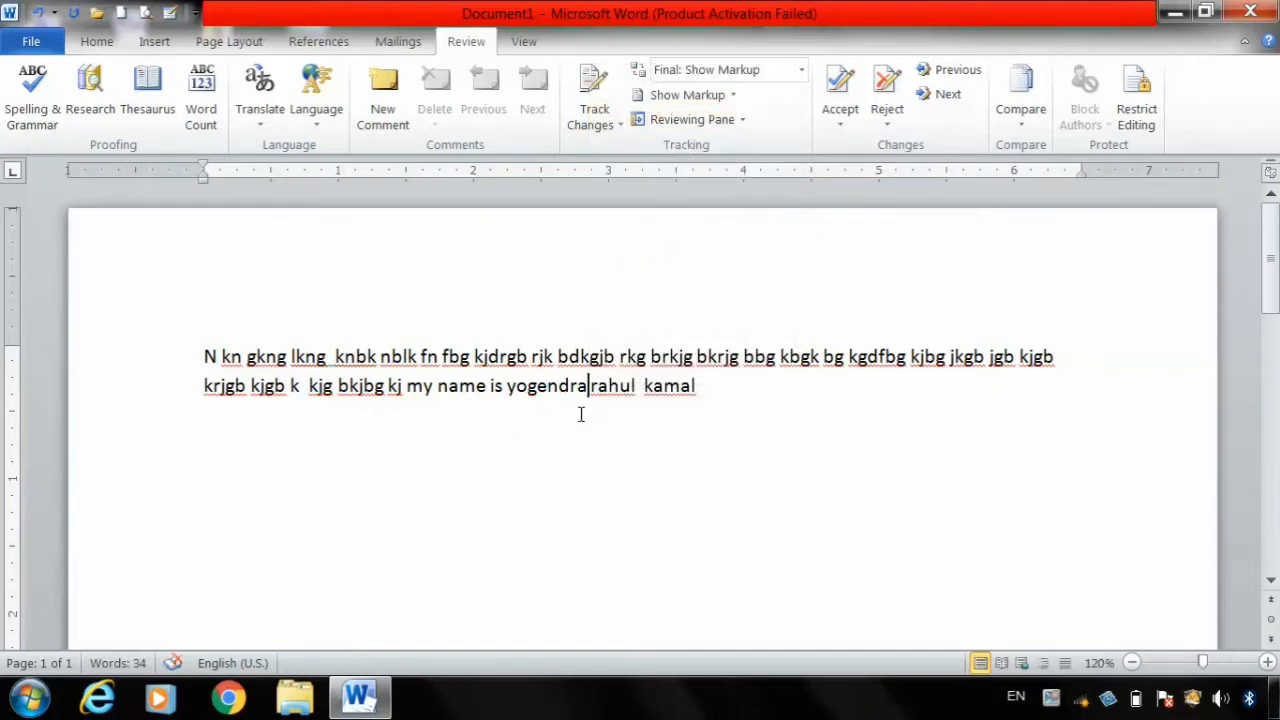
Replace the second and third flagged names with their capitalised spelling suggestions
{"action": "left_click", "coordinate": [610, 386]}
{"action": "right_click", "coordinate": [610, 386]}
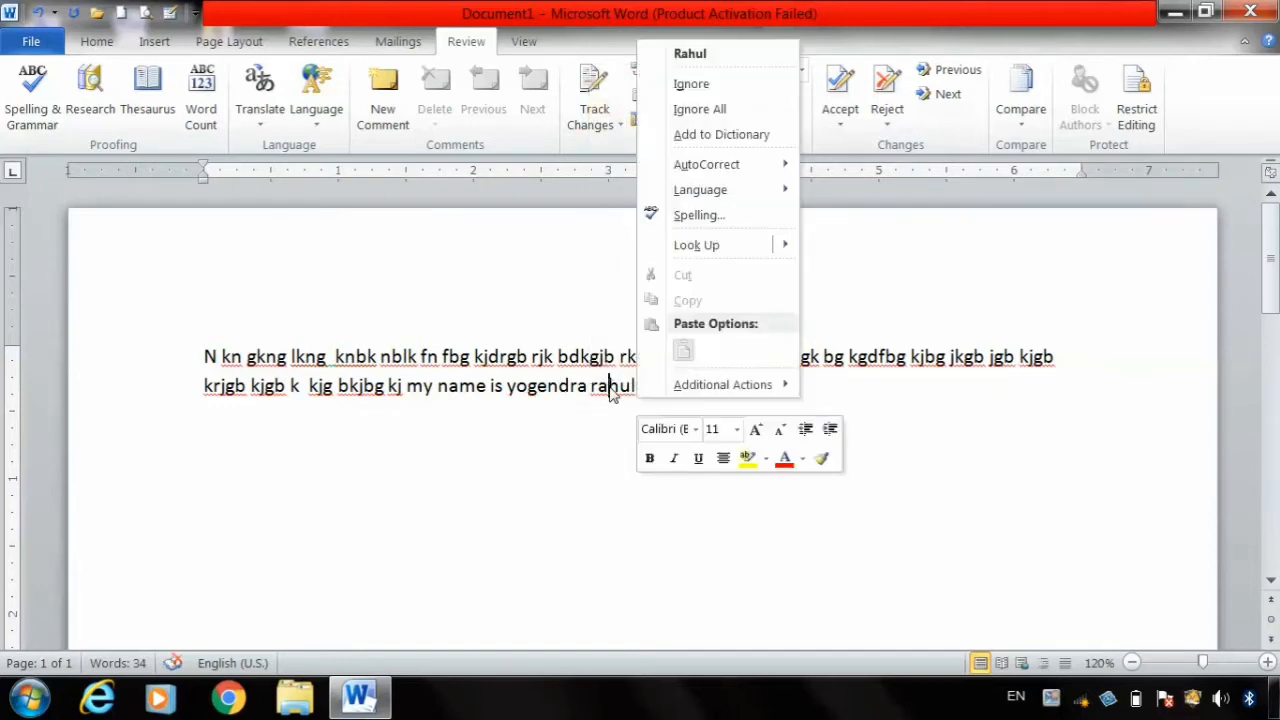
{"action": "left_click", "coordinate": [707, 58]}
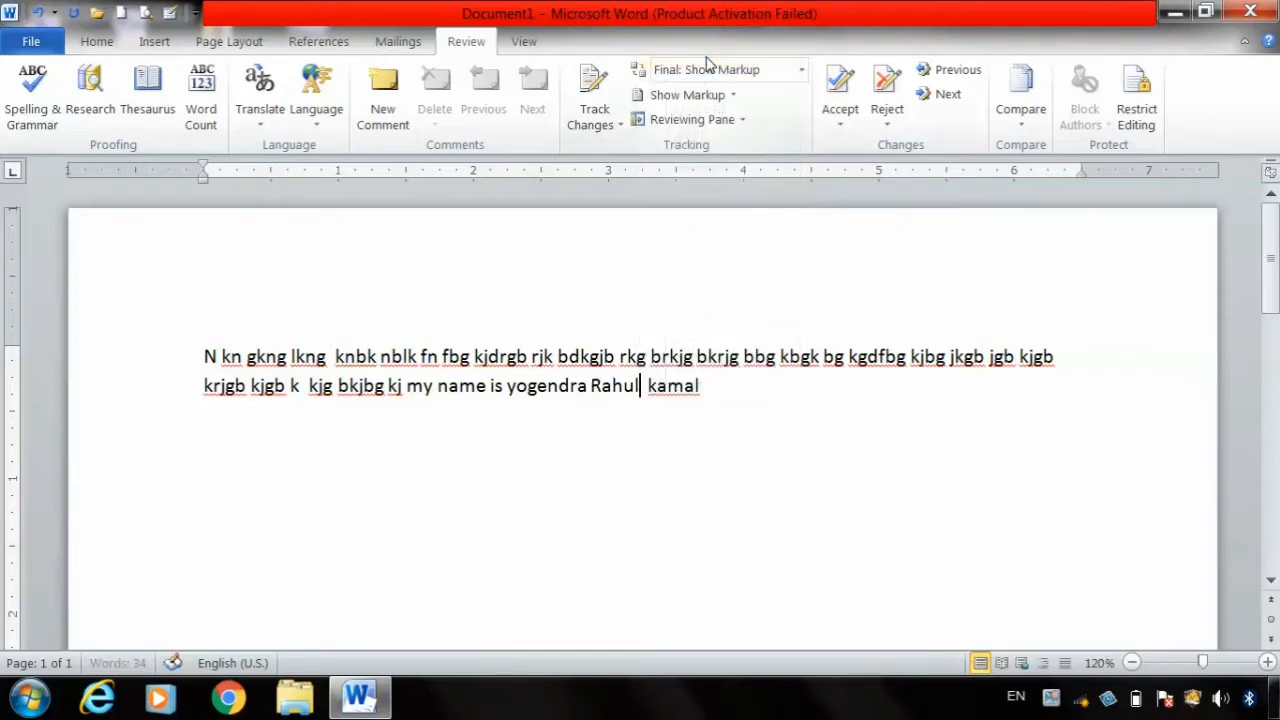
{"action": "right_click", "coordinate": [667, 395]}
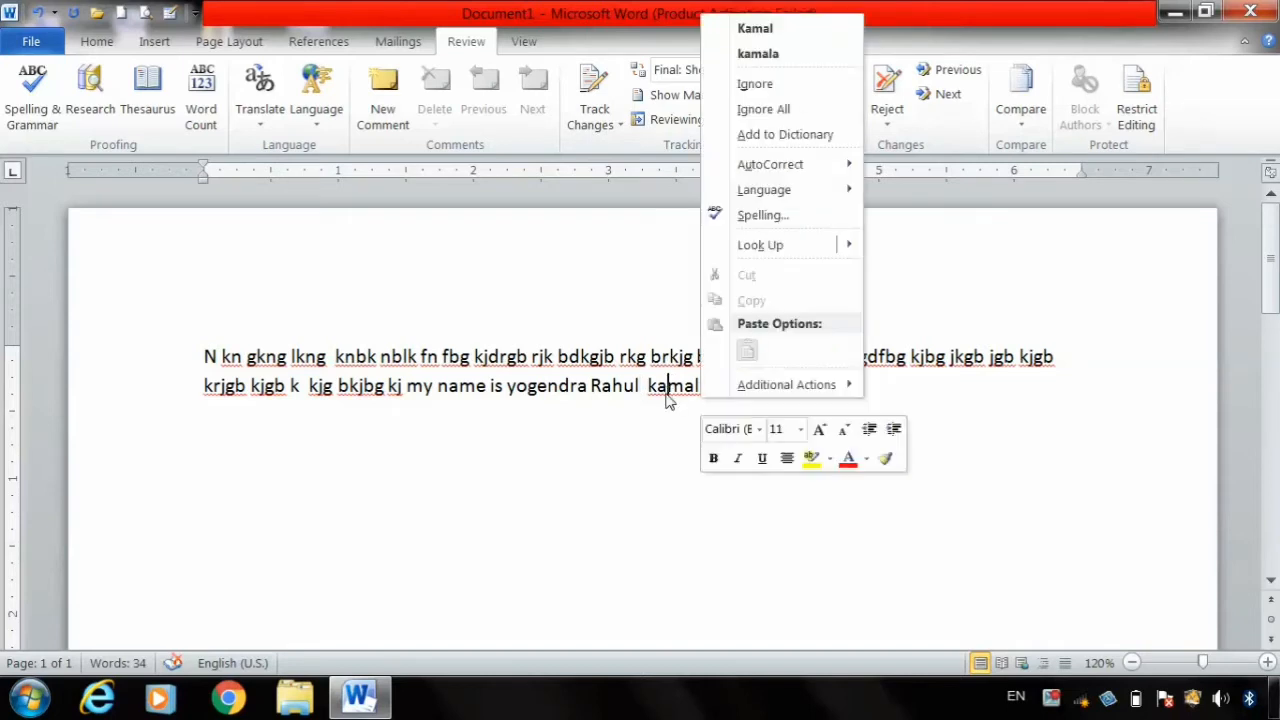
{"action": "left_click", "coordinate": [754, 30]}
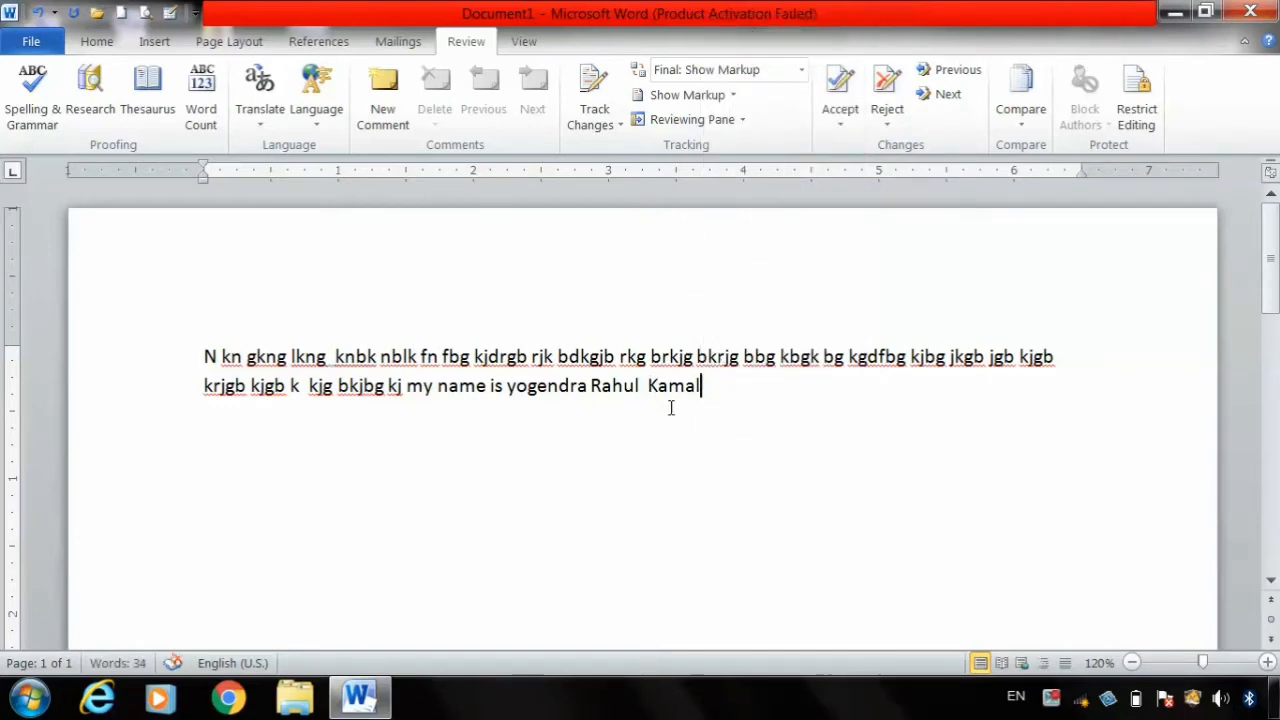
Review the spelling suggestions for the word "knbk" without applying any
{"action": "right_click", "coordinate": [359, 356]}
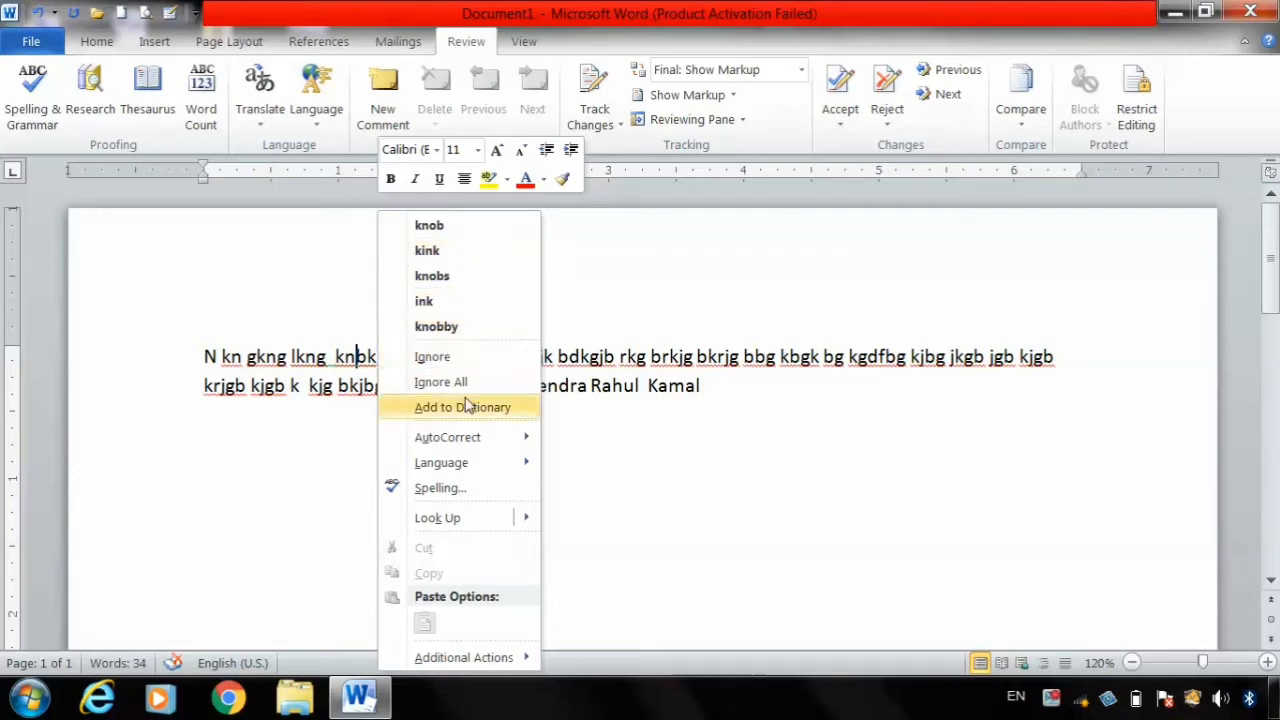
{"action": "left_click", "coordinate": [774, 403]}
Insert an extra space after the first name in the sentence and add that name to the spelling dictionary
{"action": "left_click", "coordinate": [548, 385]}
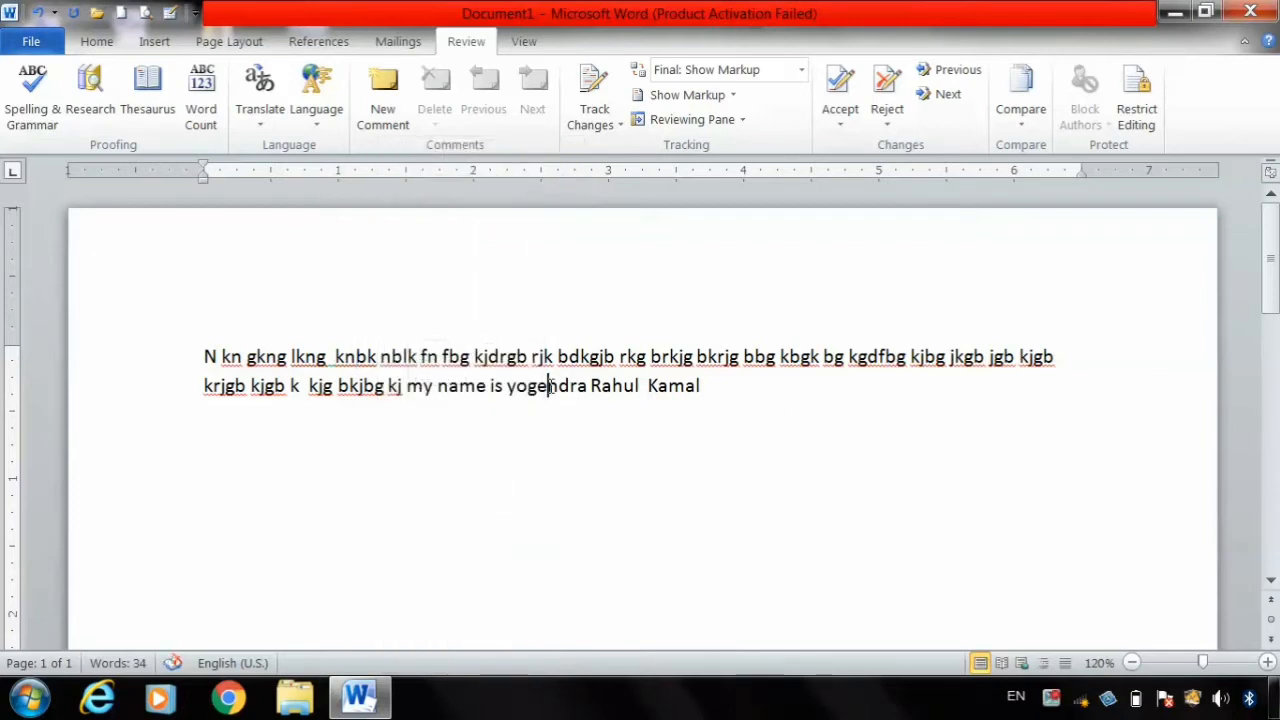
{"action": "left_click", "coordinate": [588, 388]}
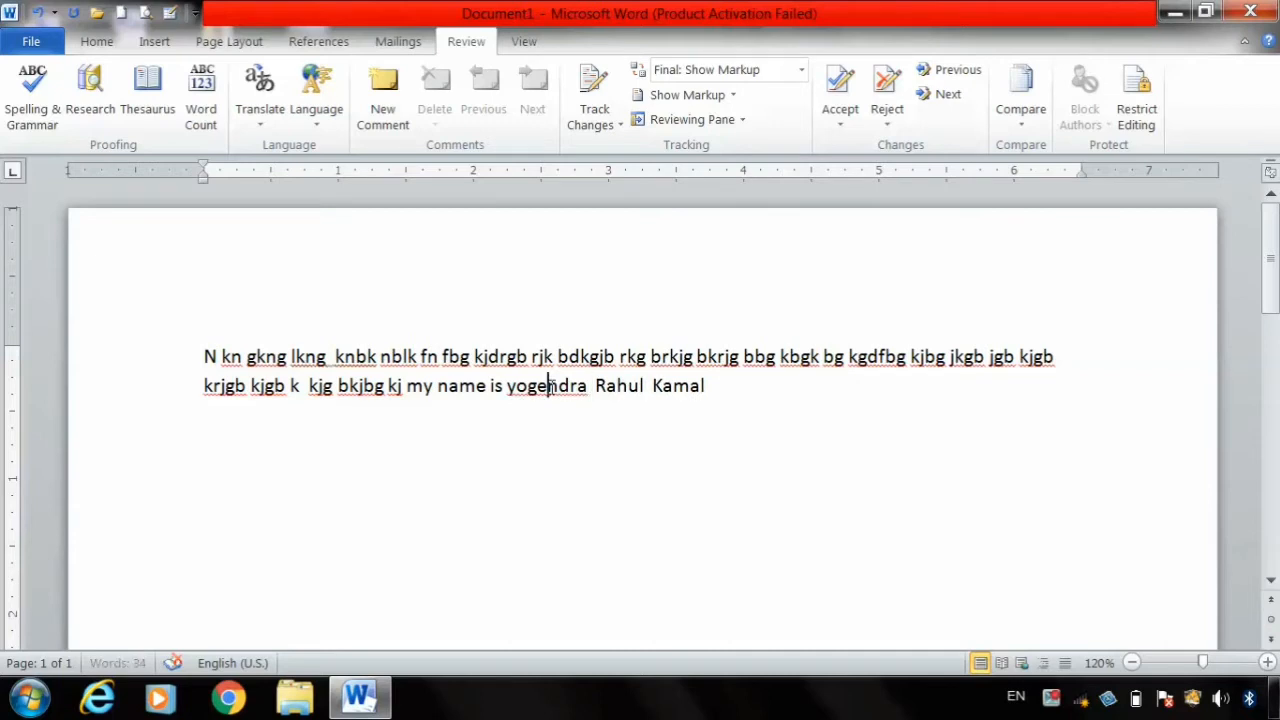
{"action": "right_click", "coordinate": [588, 398]}
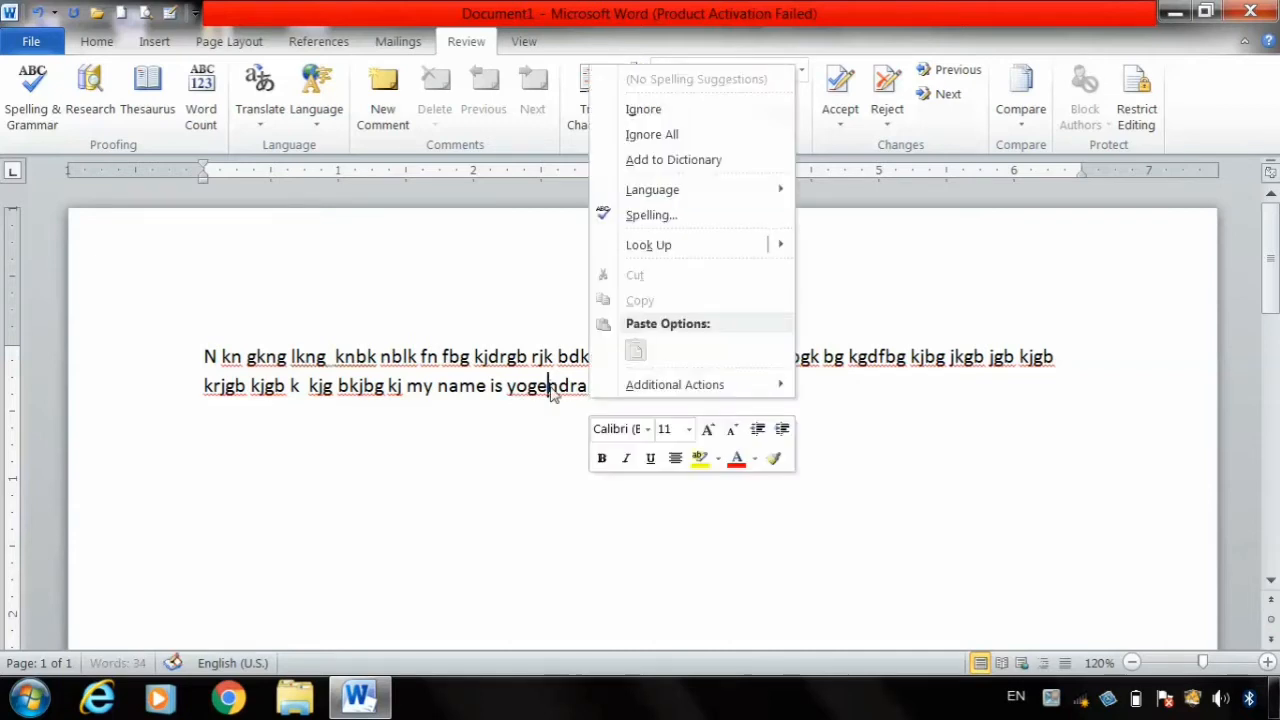
{"action": "left_click", "coordinate": [686, 162]}
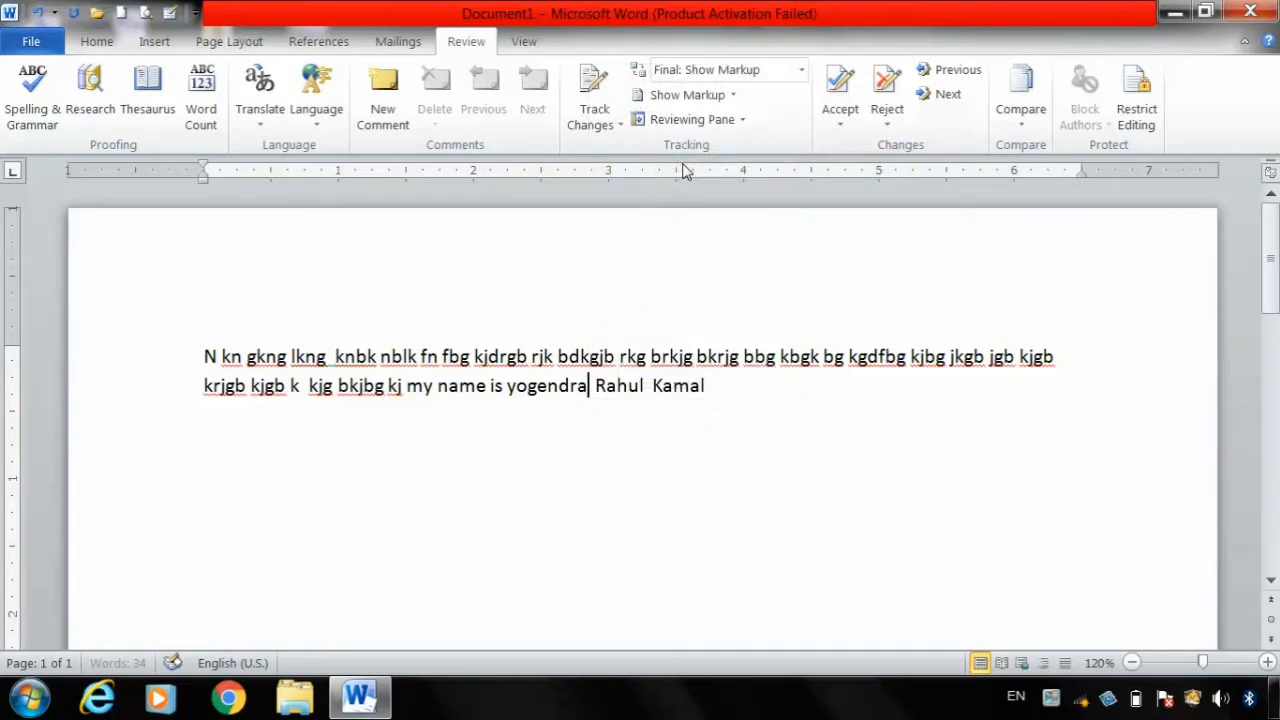
Enter the word "parangat" at the end of the second line
{"action": "left_click", "coordinate": [714, 386]}
{"action": "type", "text": "parangay"}
{"action": "key", "text": "BackSpace"}
{"action": "type", "text": "t"}
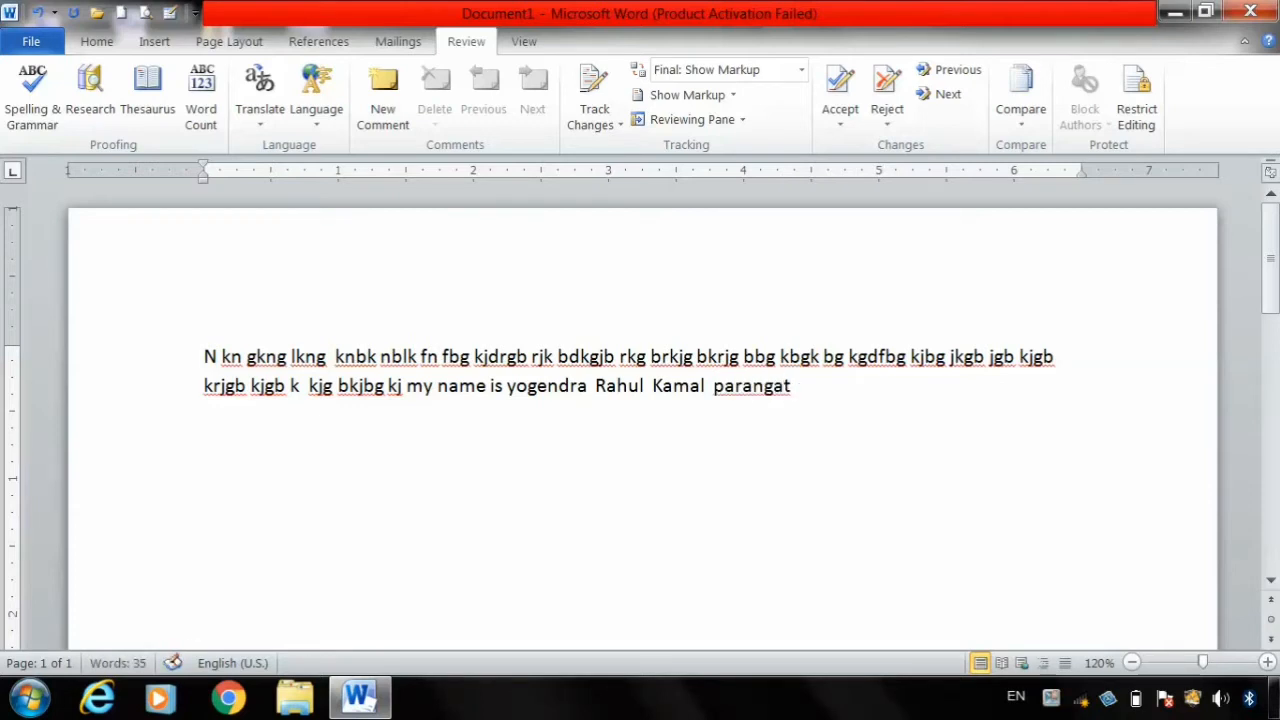
Review the spelling suggestions for the word "parangat" without applying any
{"action": "left_click", "coordinate": [743, 386]}
{"action": "right_click", "coordinate": [795, 386]}
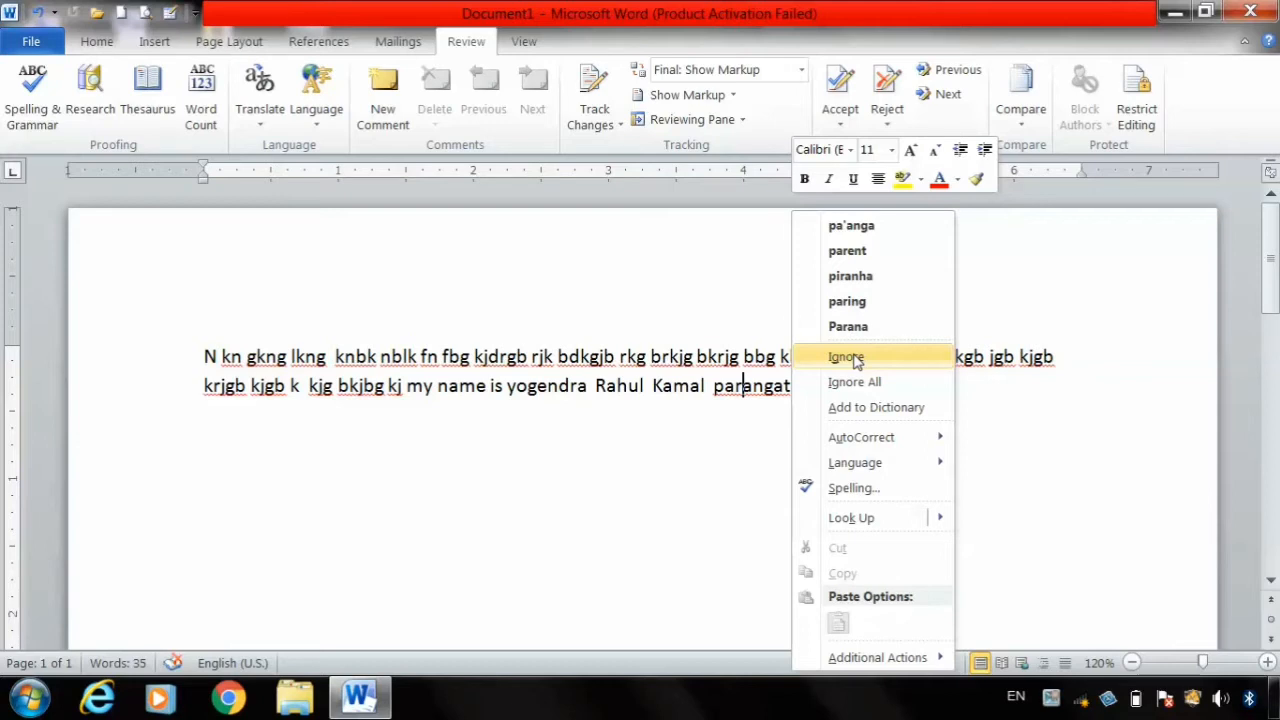
{"action": "left_click", "coordinate": [597, 255]}
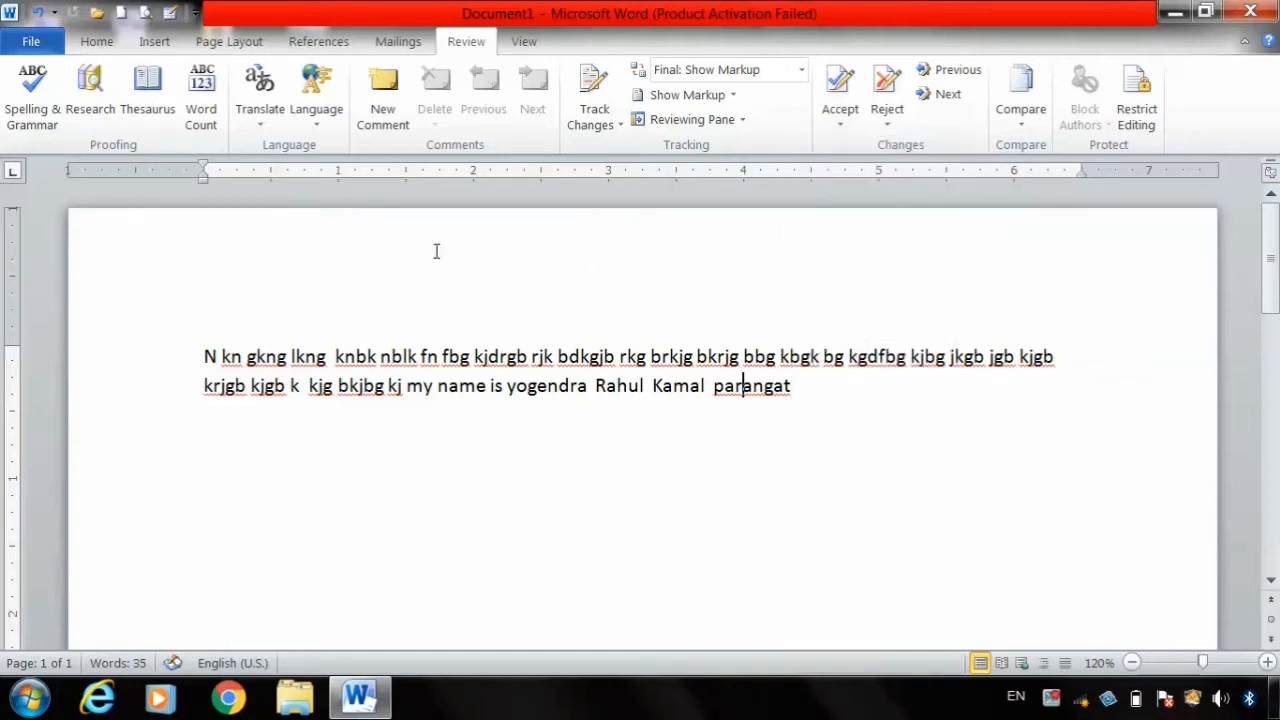
Examine the text in the print preview at 120% zoom and return to the document
{"action": "left_click", "coordinate": [146, 12]}
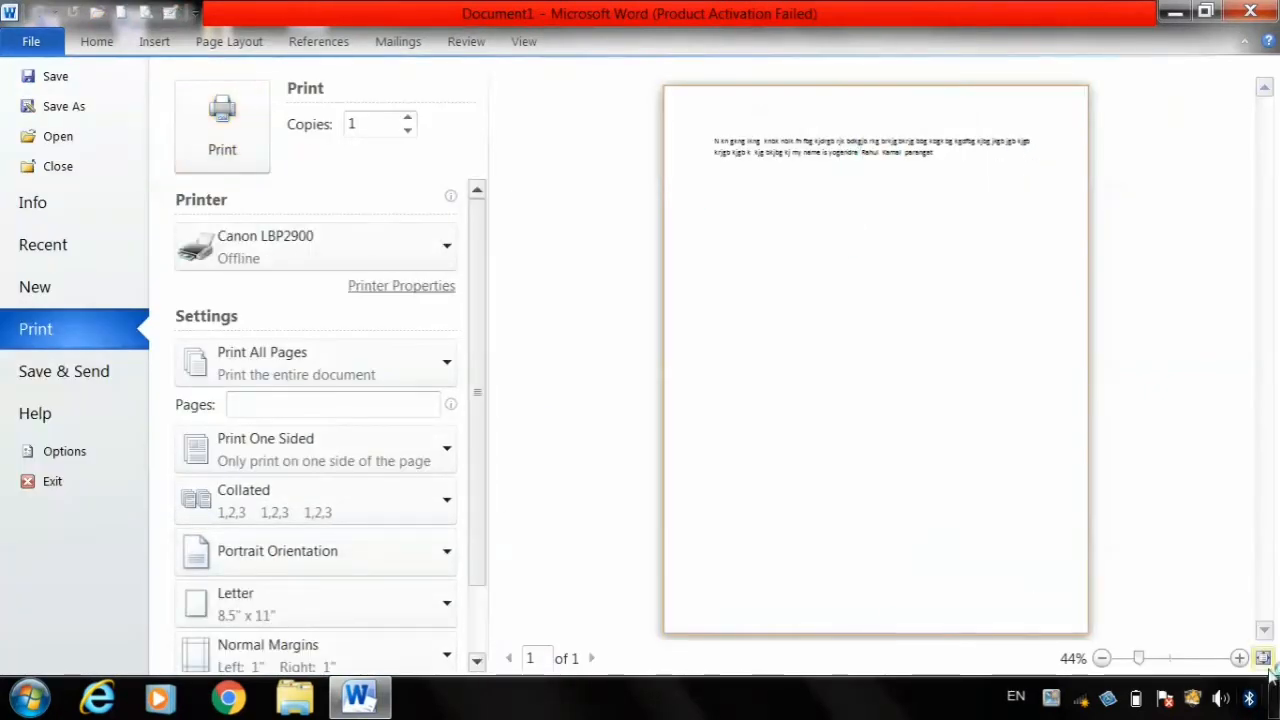
{"action": "left_click", "coordinate": [1240, 659]}
{"action": "left_click", "coordinate": [1240, 659]}
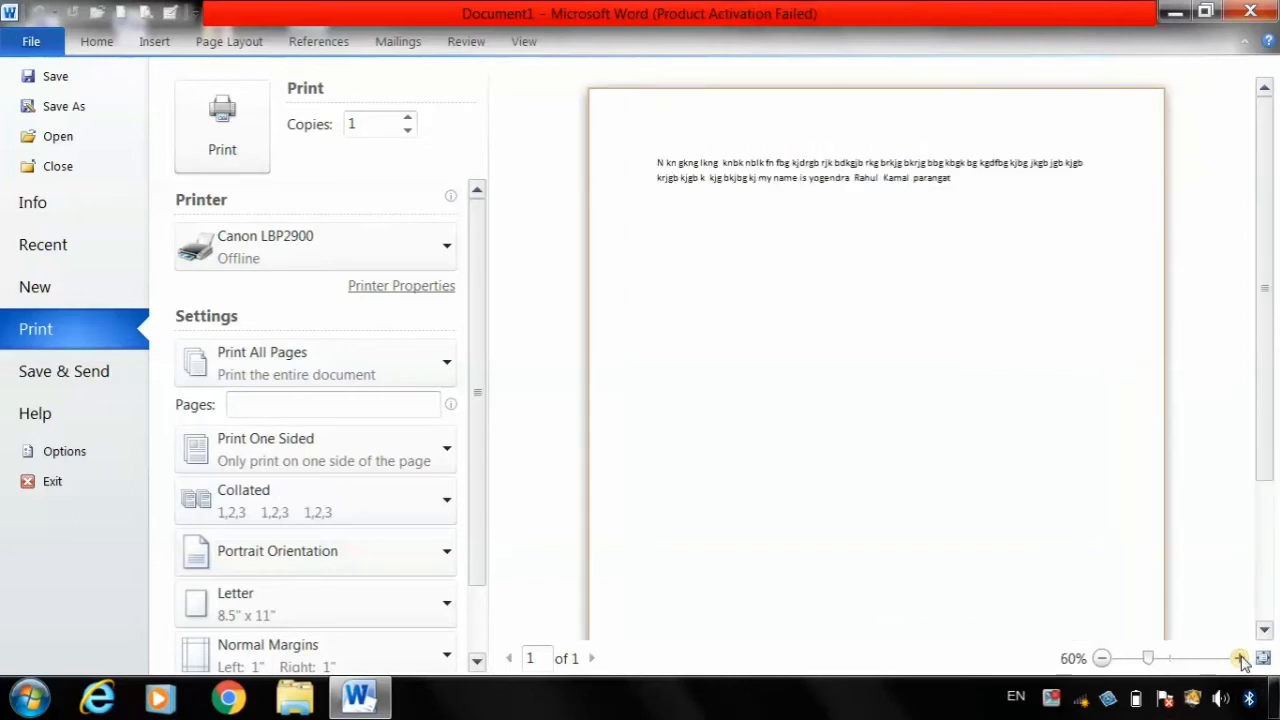
{"action": "left_click", "coordinate": [1240, 659]}
{"action": "left_click", "coordinate": [1240, 659]}
{"action": "left_click", "coordinate": [1240, 659]}
{"action": "left_click", "coordinate": [1240, 659]}
{"action": "left_click", "coordinate": [1240, 659]}
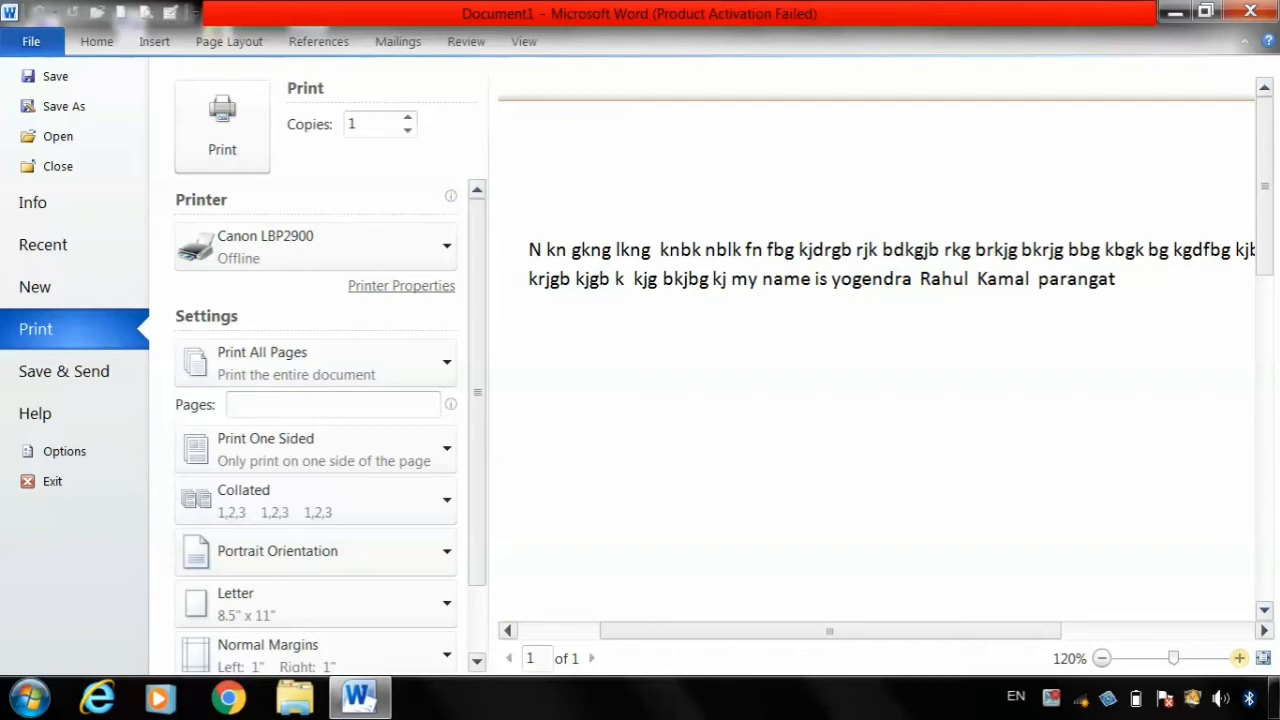
{"action": "key", "text": "Escape"}
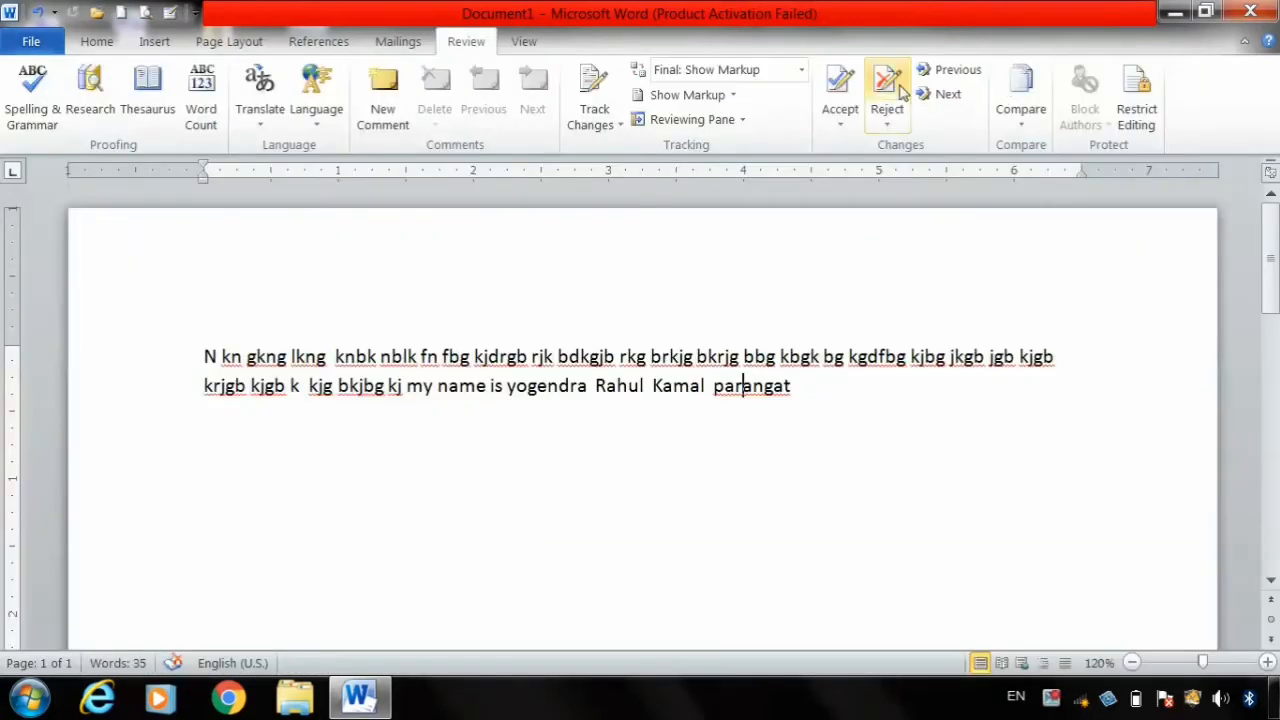
Add "parangat" to the spelling dictionary and enter the same word a second time right after it
{"action": "right_click", "coordinate": [745, 394]}
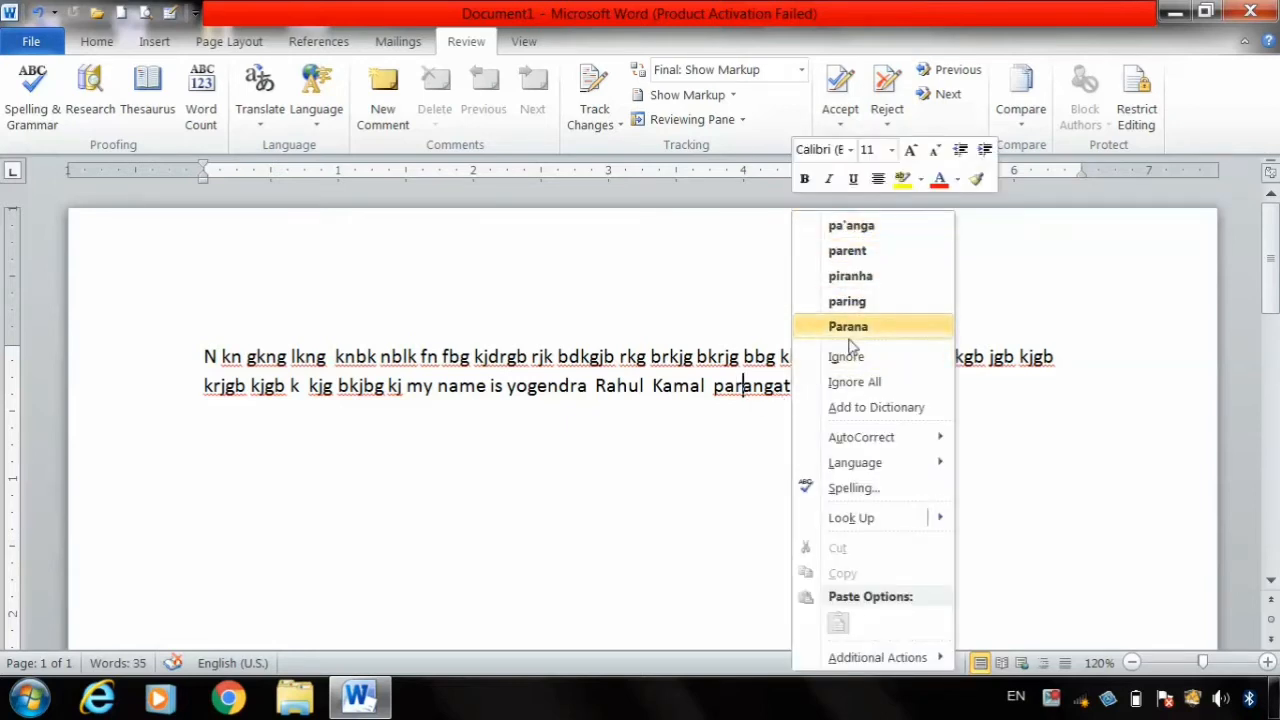
{"action": "left_click", "coordinate": [873, 410]}
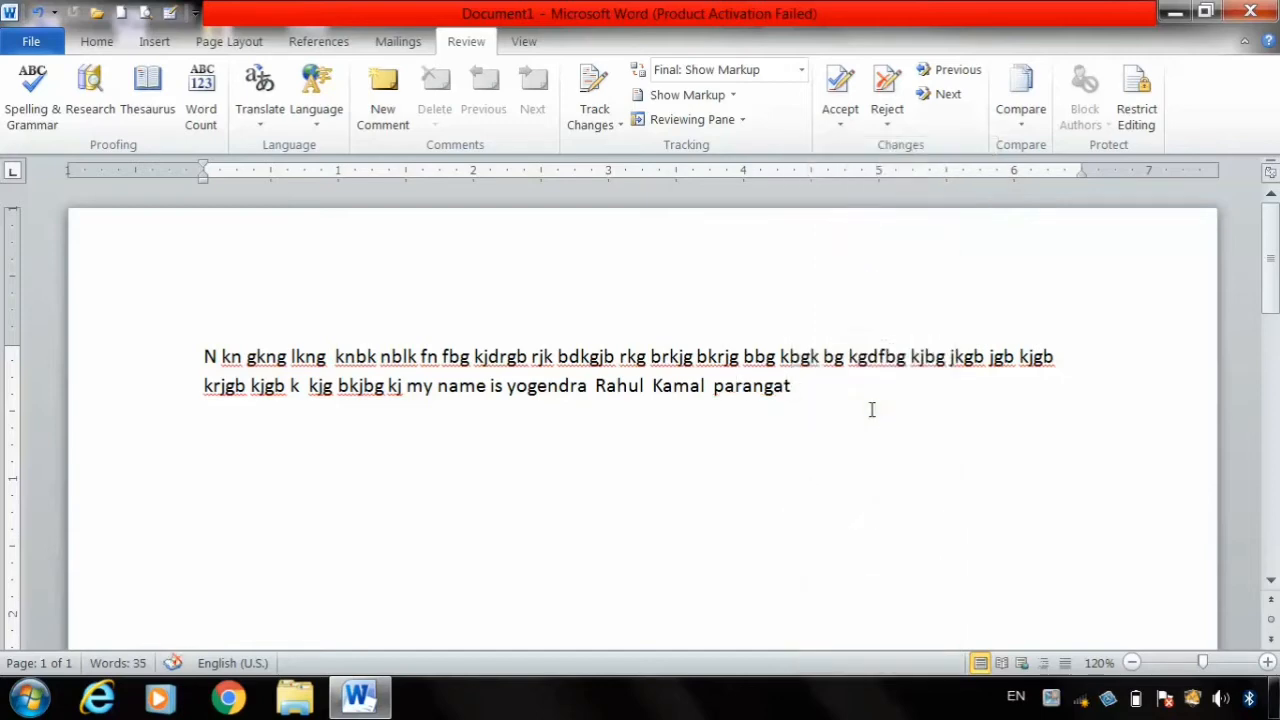
{"action": "type", "text": "parang"}
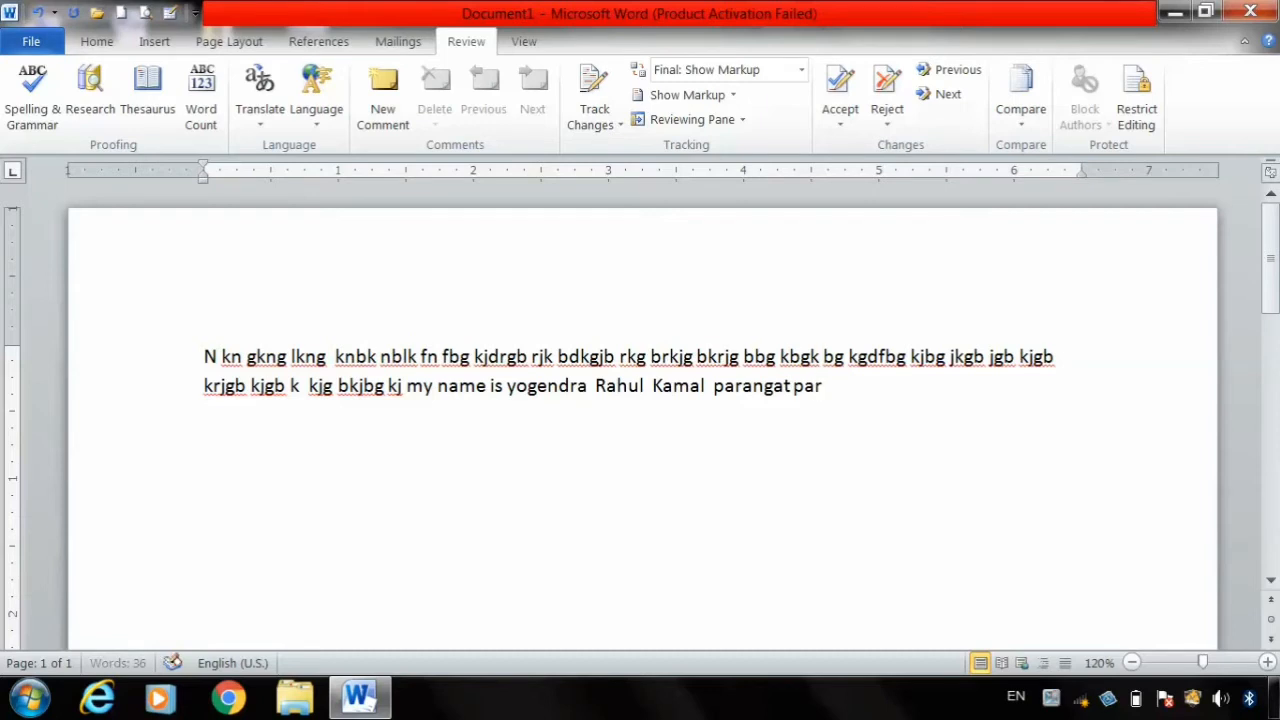
{"action": "type", "text": "ay"}
{"action": "key", "text": "BackSpace"}
{"action": "type", "text": "t"}
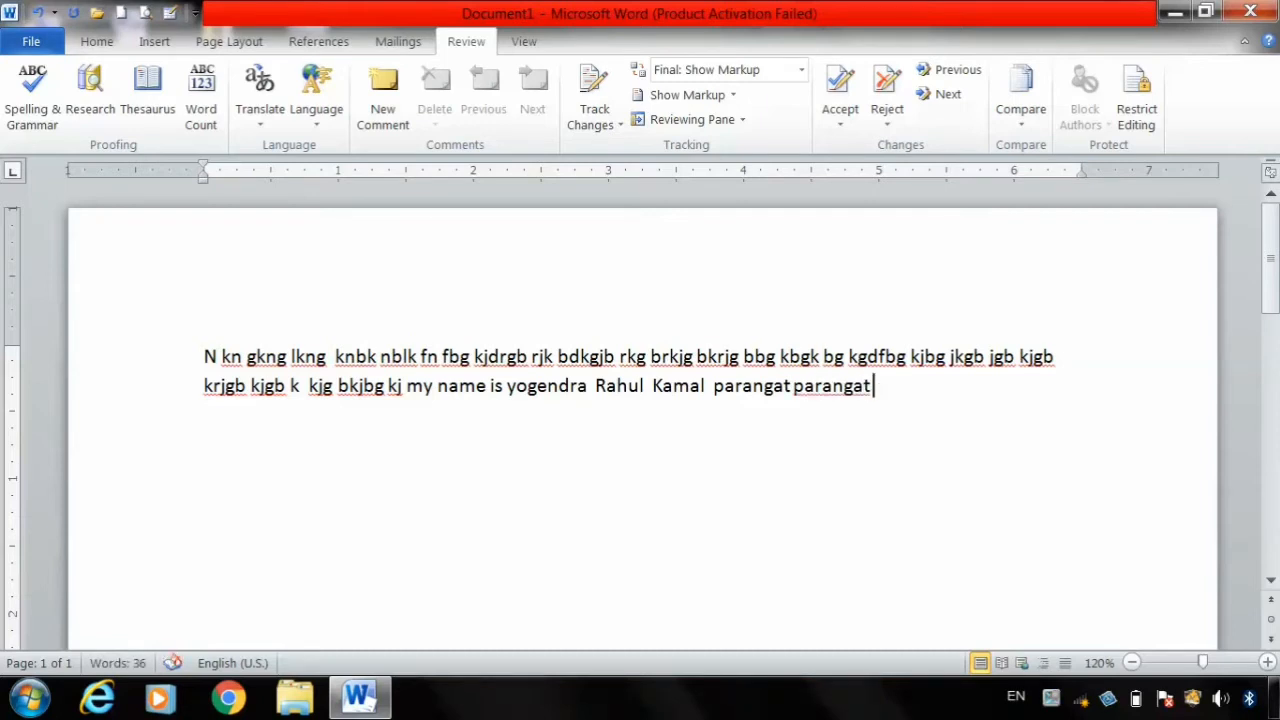
Remove the second "parangat" using the repeated-word correction
{"action": "right_click", "coordinate": [821, 392]}
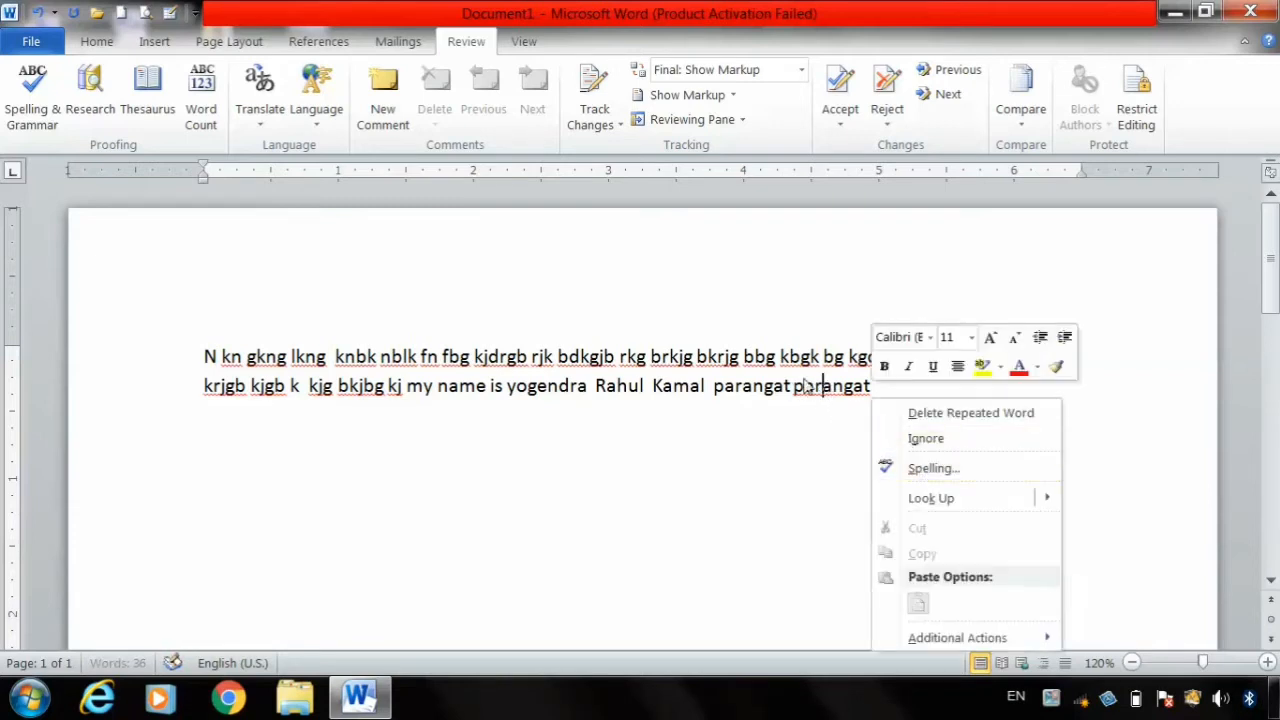
{"action": "left_click", "coordinate": [838, 386]}
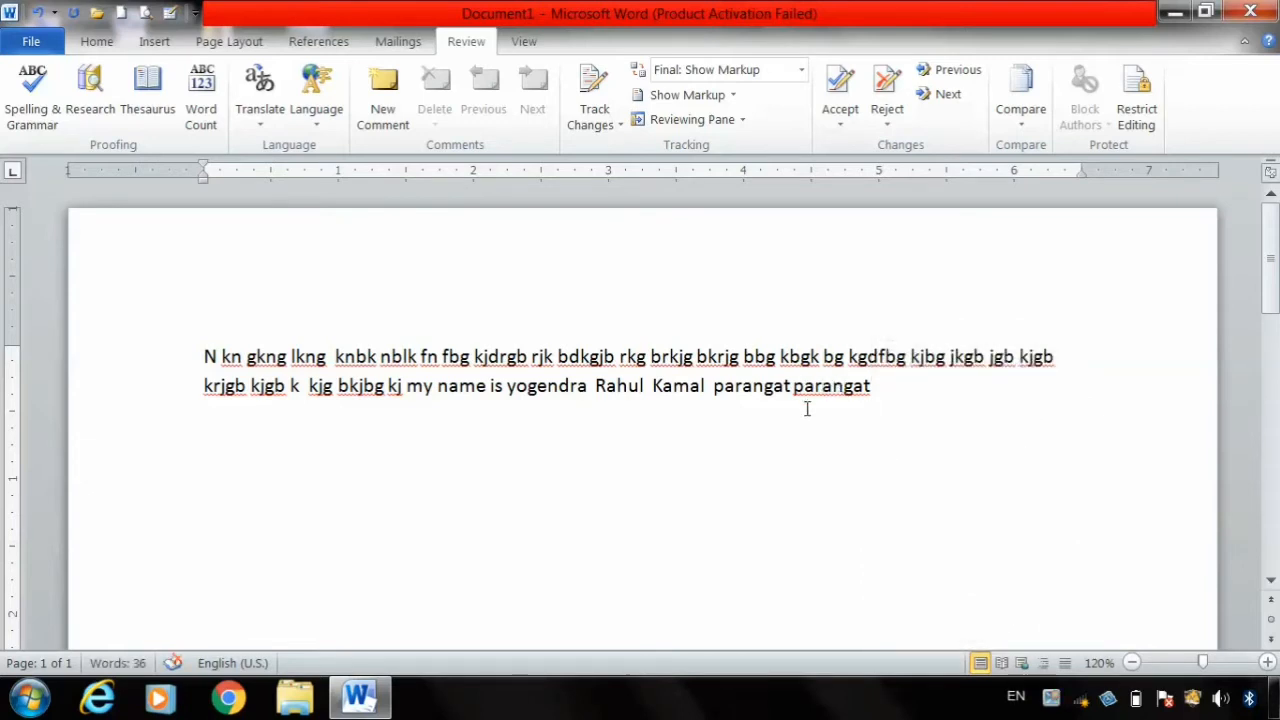
{"action": "key", "text": "Left"}
{"action": "key", "text": "shift+F10"}
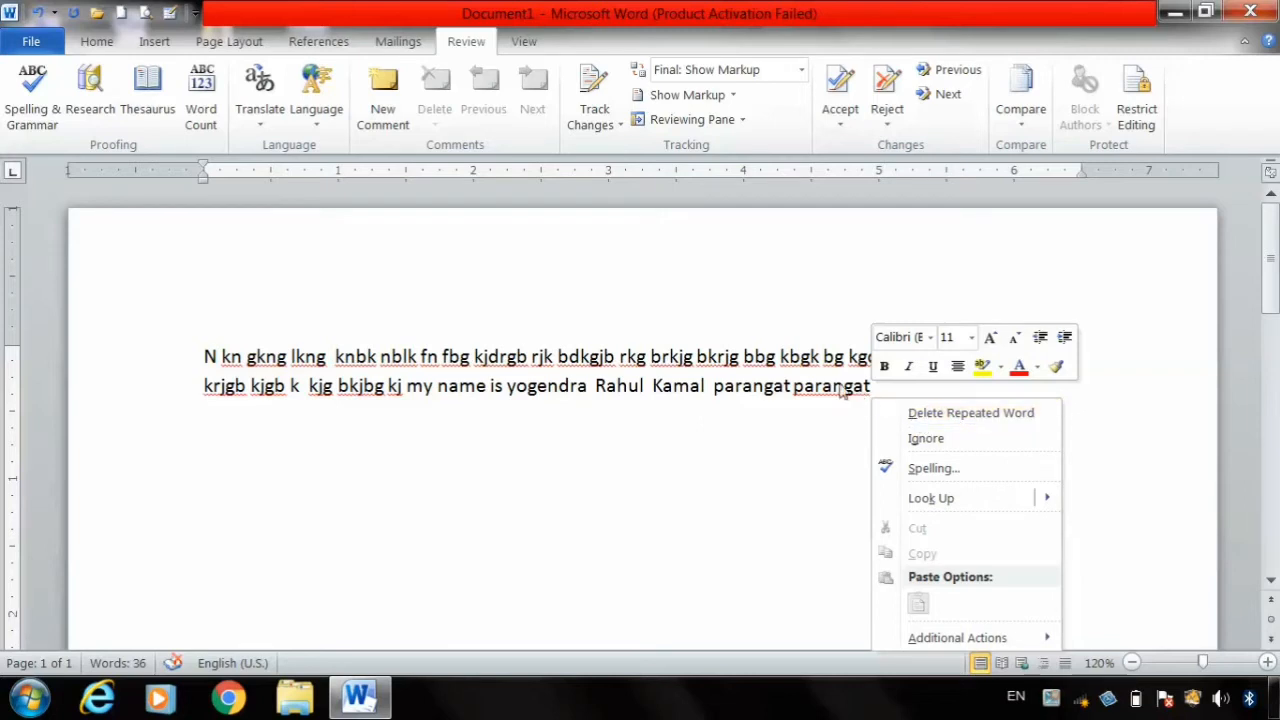
{"action": "left_click", "coordinate": [922, 413]}
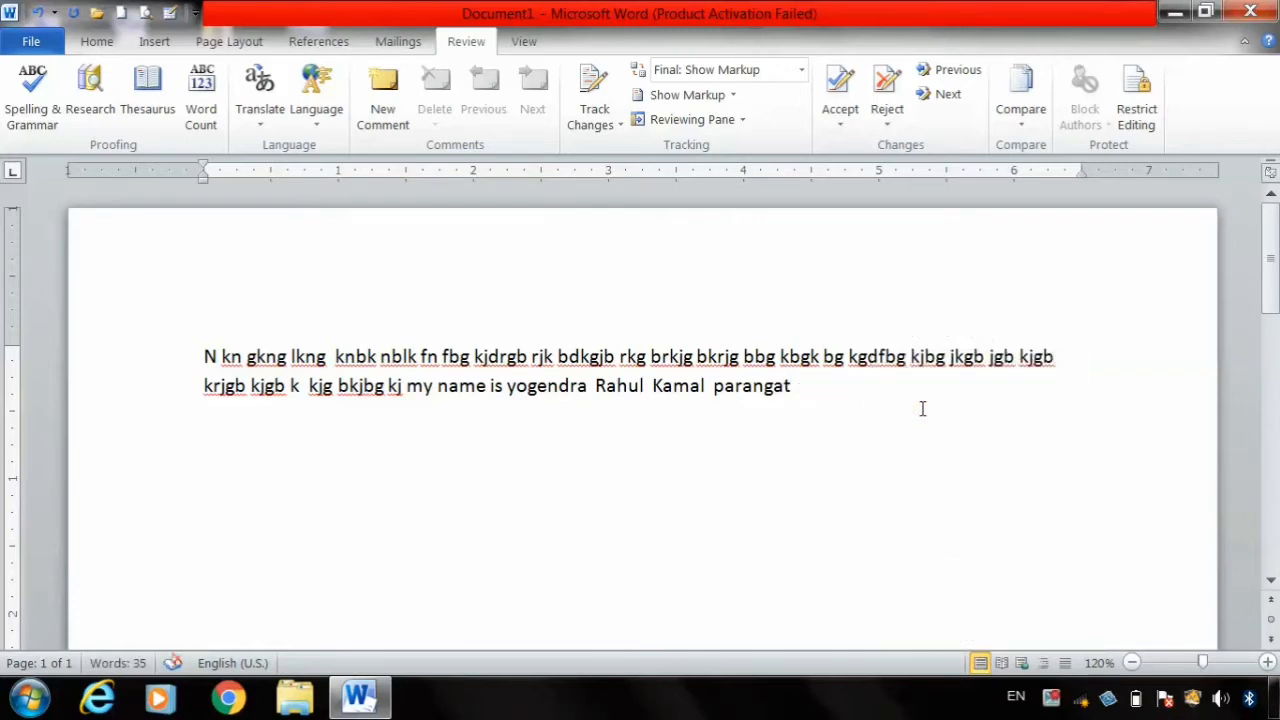
Append "bdbgj parangat" to the end of the text and start a spelling and grammar check from the beginning of the document
{"action": "type", "text": "bdbgj  parangat"}
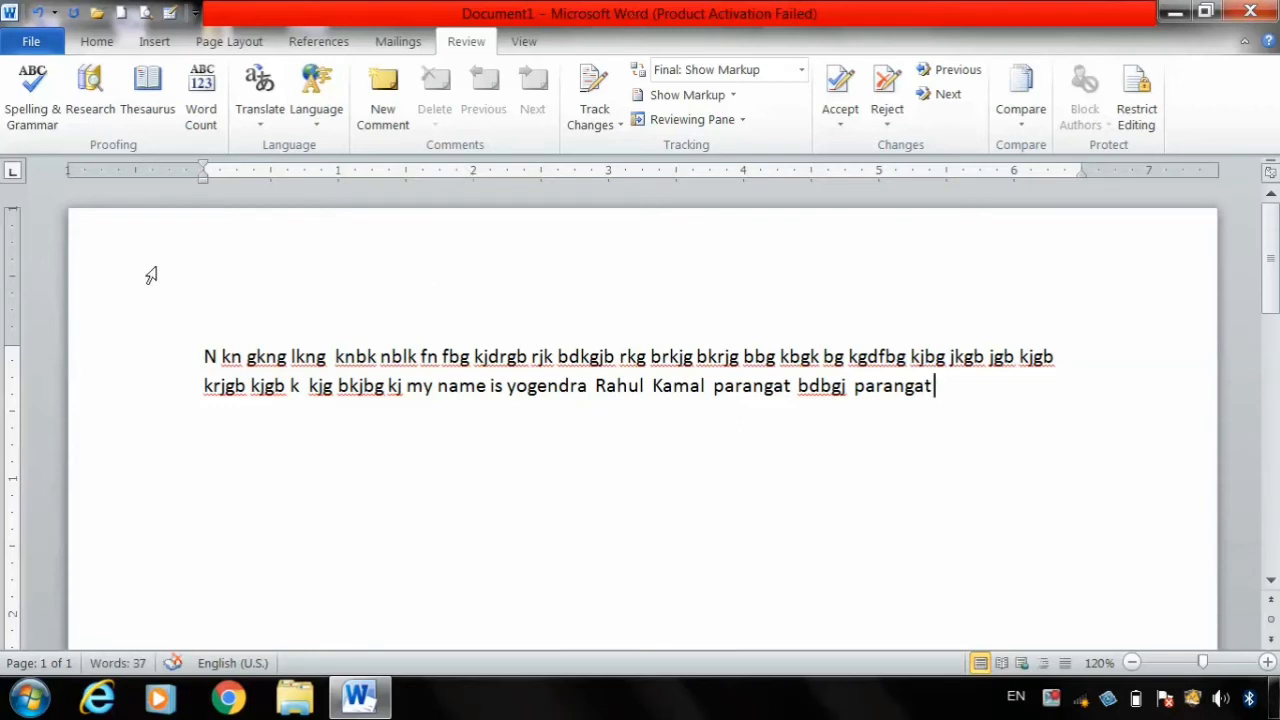
{"action": "left_click", "coordinate": [201, 351]}
{"action": "left_click", "coordinate": [30, 92]}
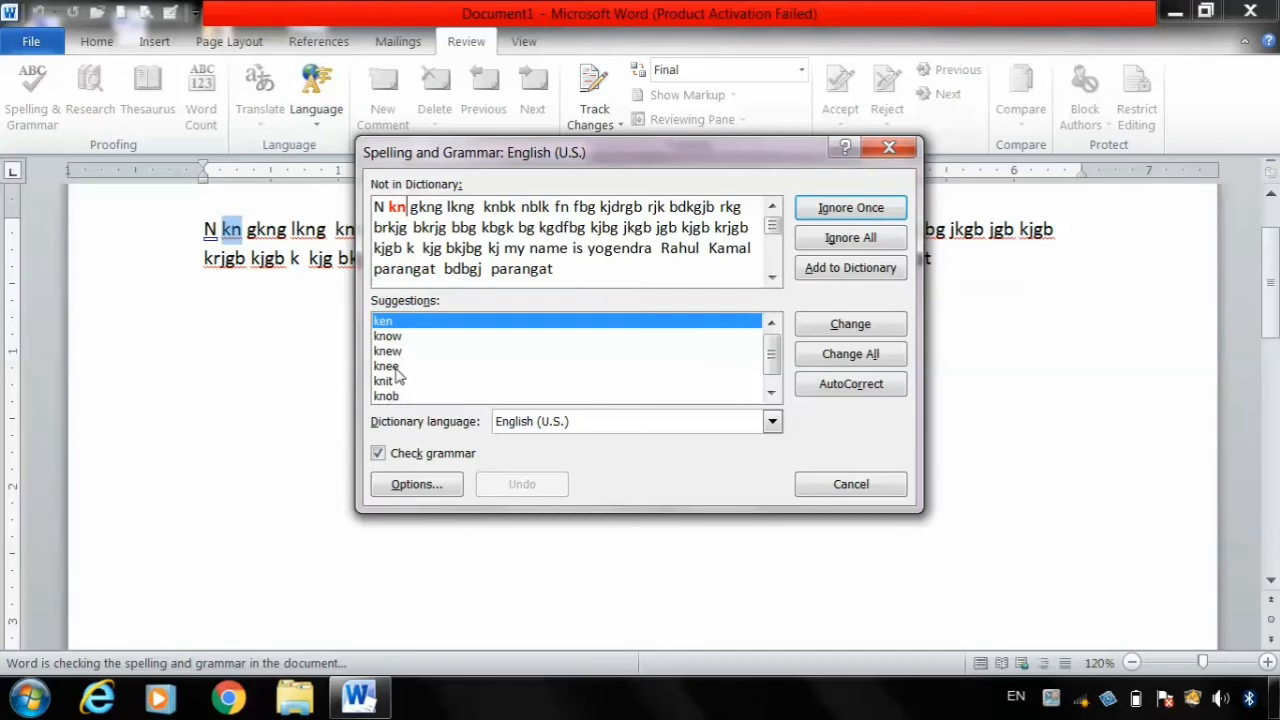
Replace the flagged words "kn", "gkng", "lkng", "knbk" and "nblk" with the suggestions "know", "gang", "long", "knob" and "noble"
{"action": "left_click", "coordinate": [390, 337]}
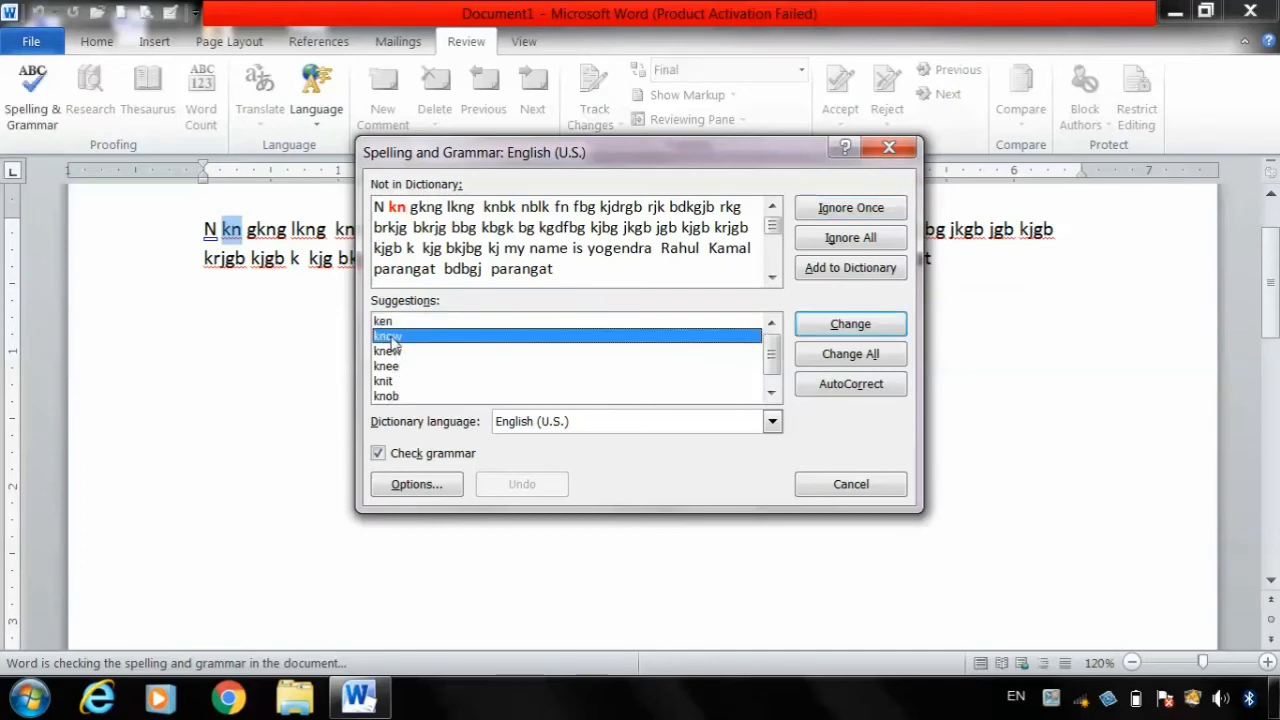
{"action": "left_click", "coordinate": [849, 325]}
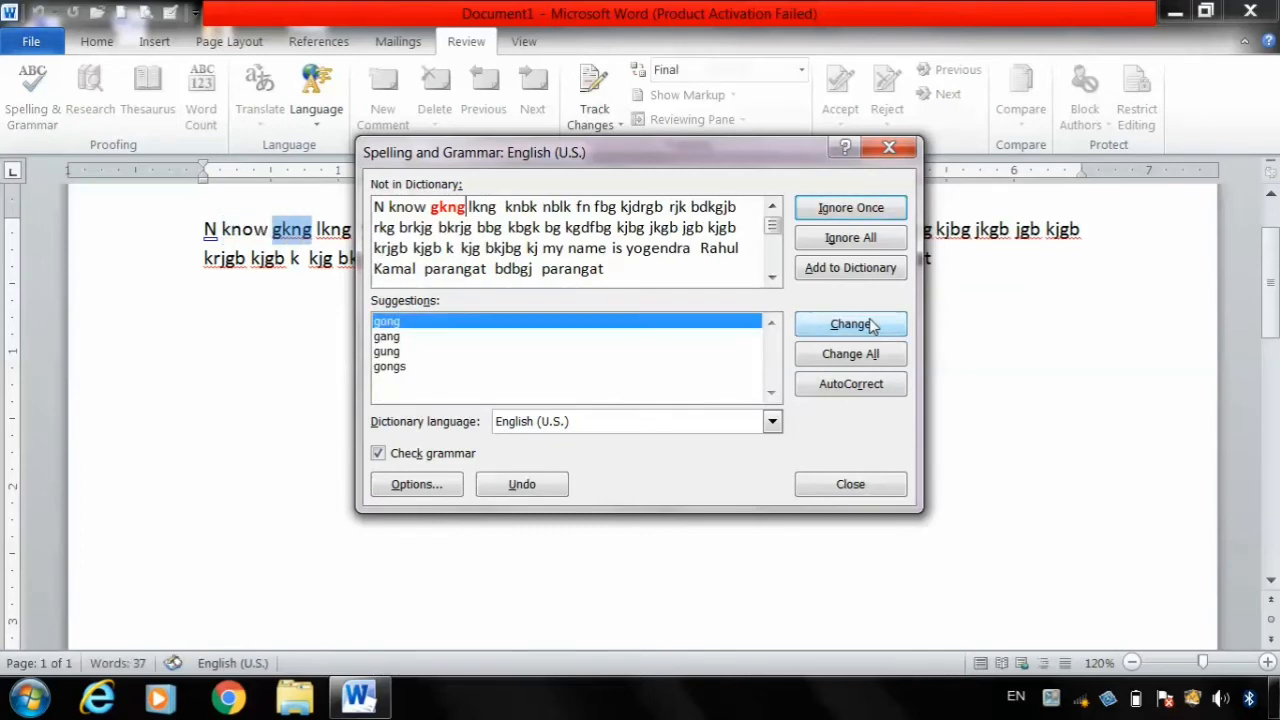
{"action": "left_click", "coordinate": [456, 337]}
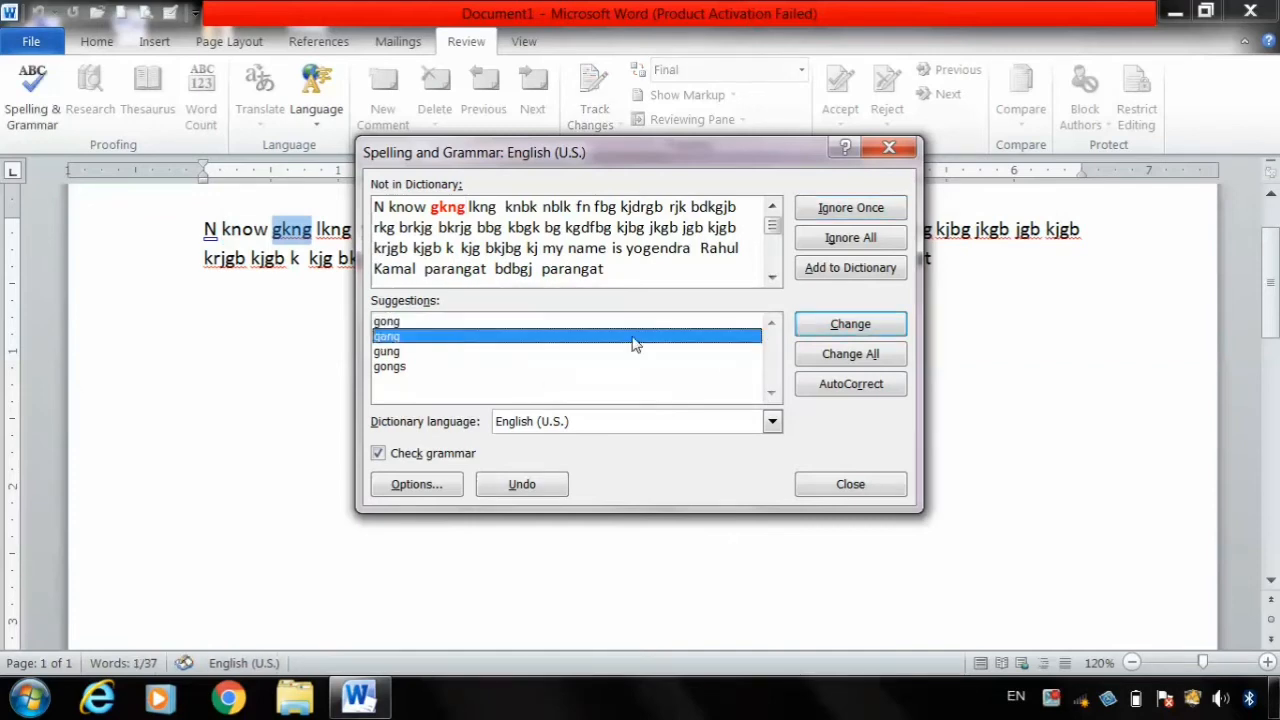
{"action": "left_click", "coordinate": [868, 324]}
{"action": "left_click", "coordinate": [873, 323]}
{"action": "left_click", "coordinate": [873, 324]}
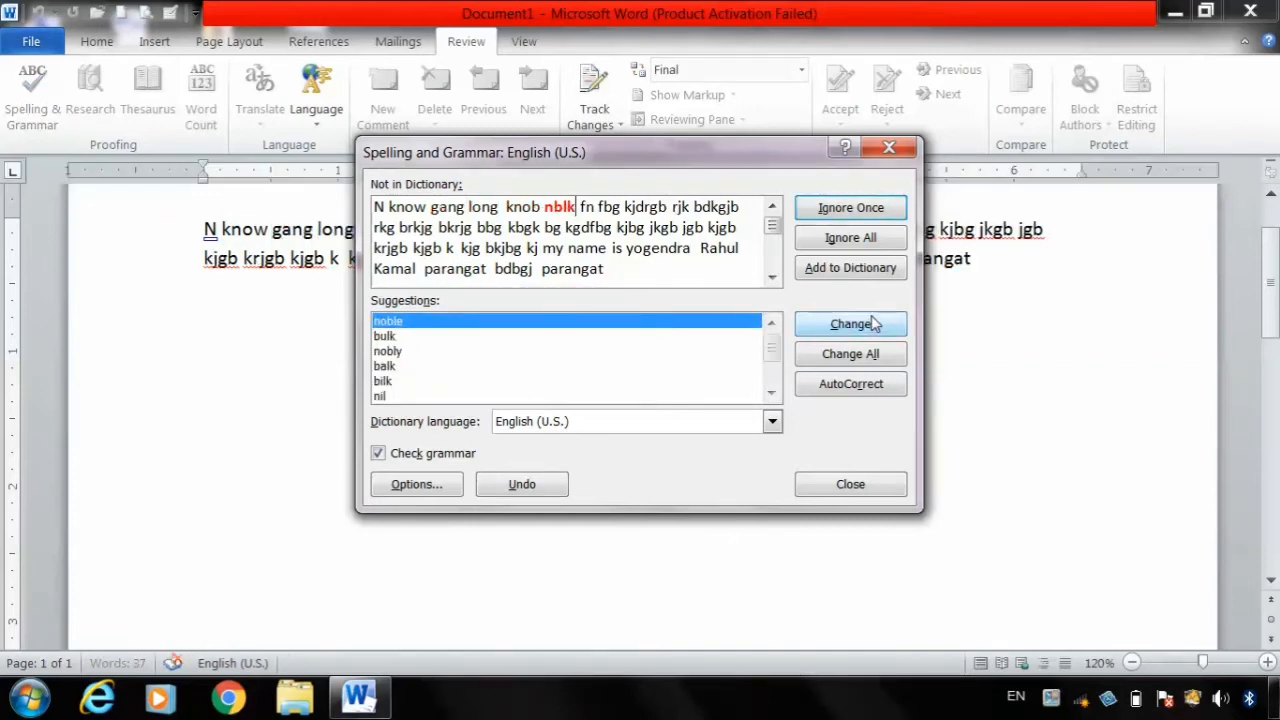
{"action": "left_click", "coordinate": [873, 324]}
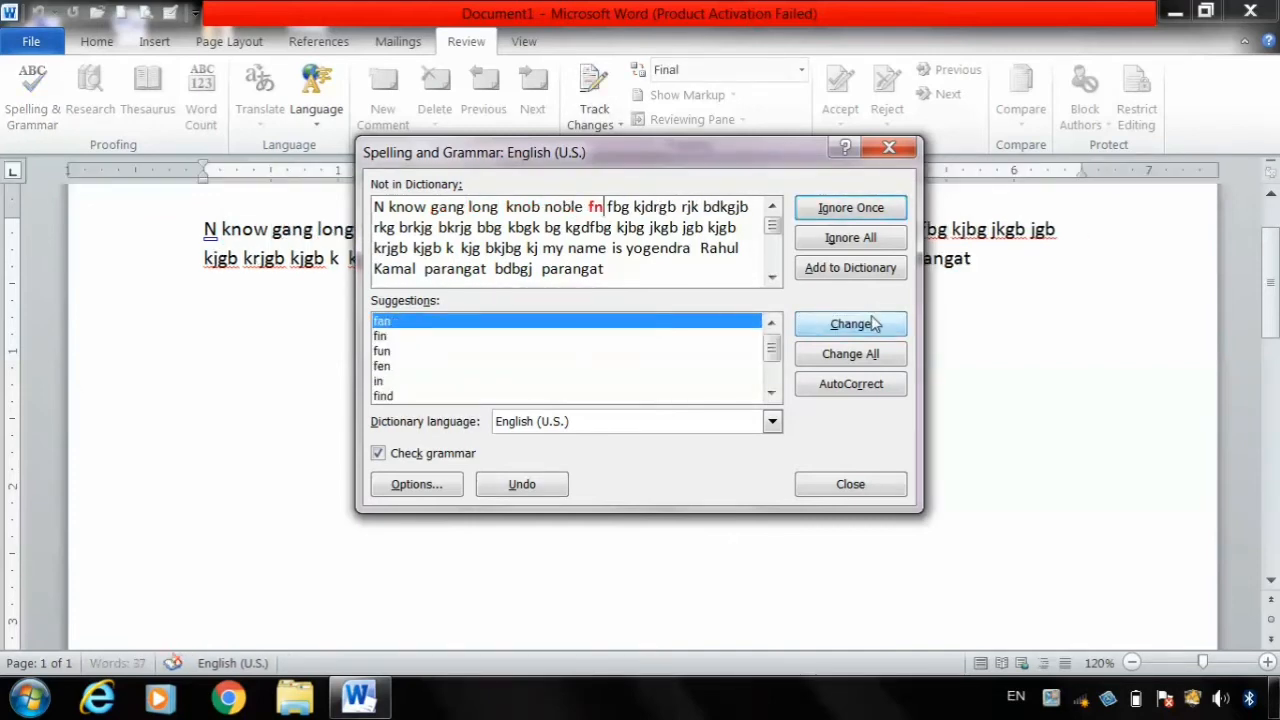
Ignore all occurrences of "fn", "fbg", "kjdrgb" and "bdkgjb", and change "rjk" to "raj"
{"action": "left_click", "coordinate": [850, 237]}
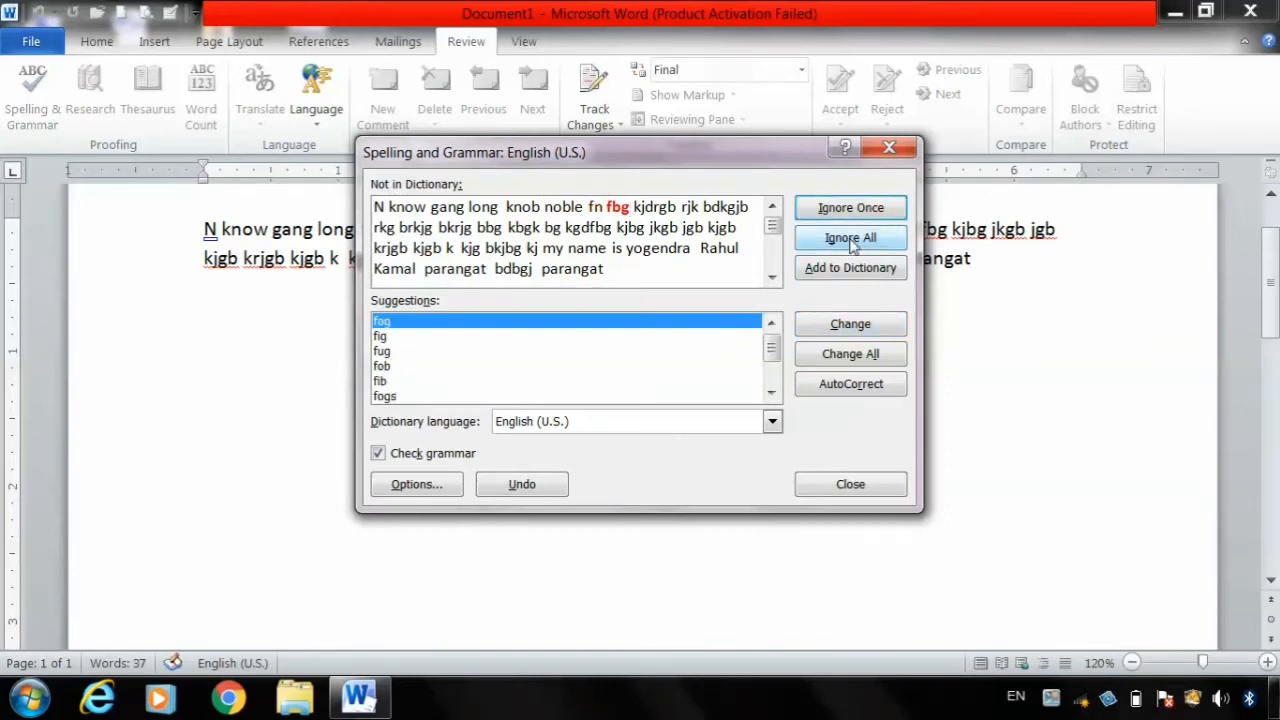
{"action": "left_click", "coordinate": [850, 239]}
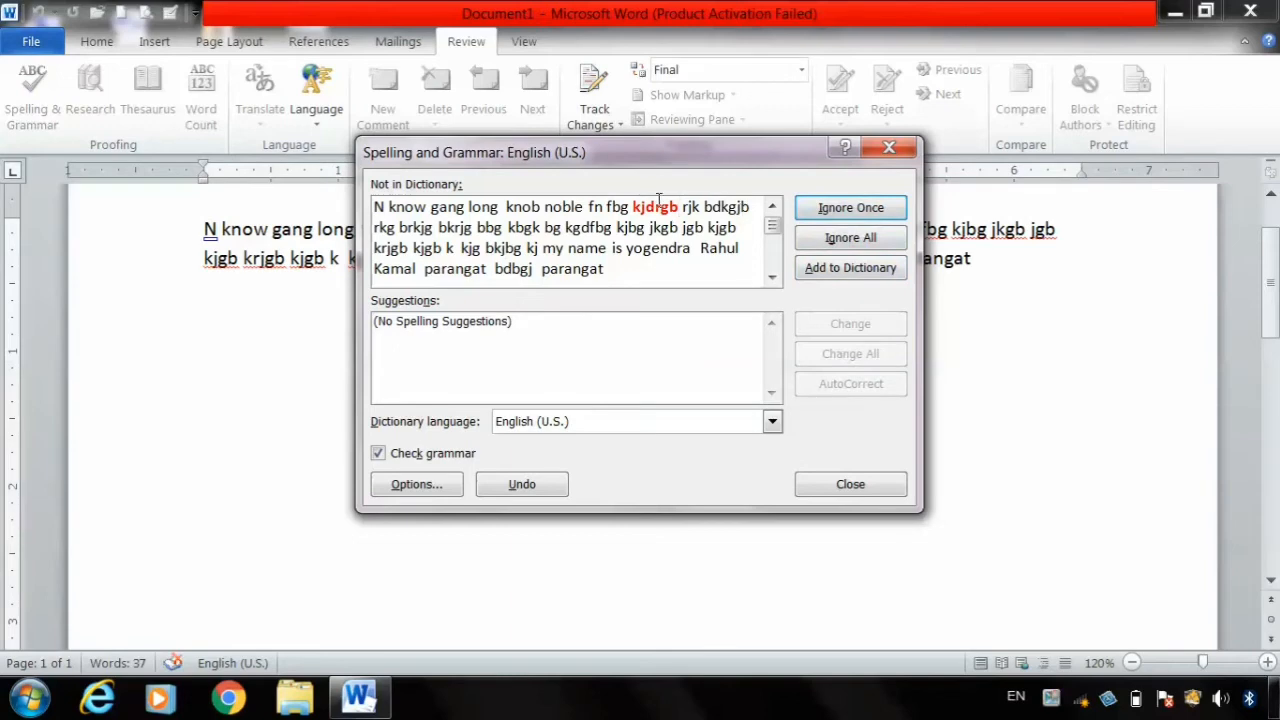
{"action": "left_click", "coordinate": [850, 237]}
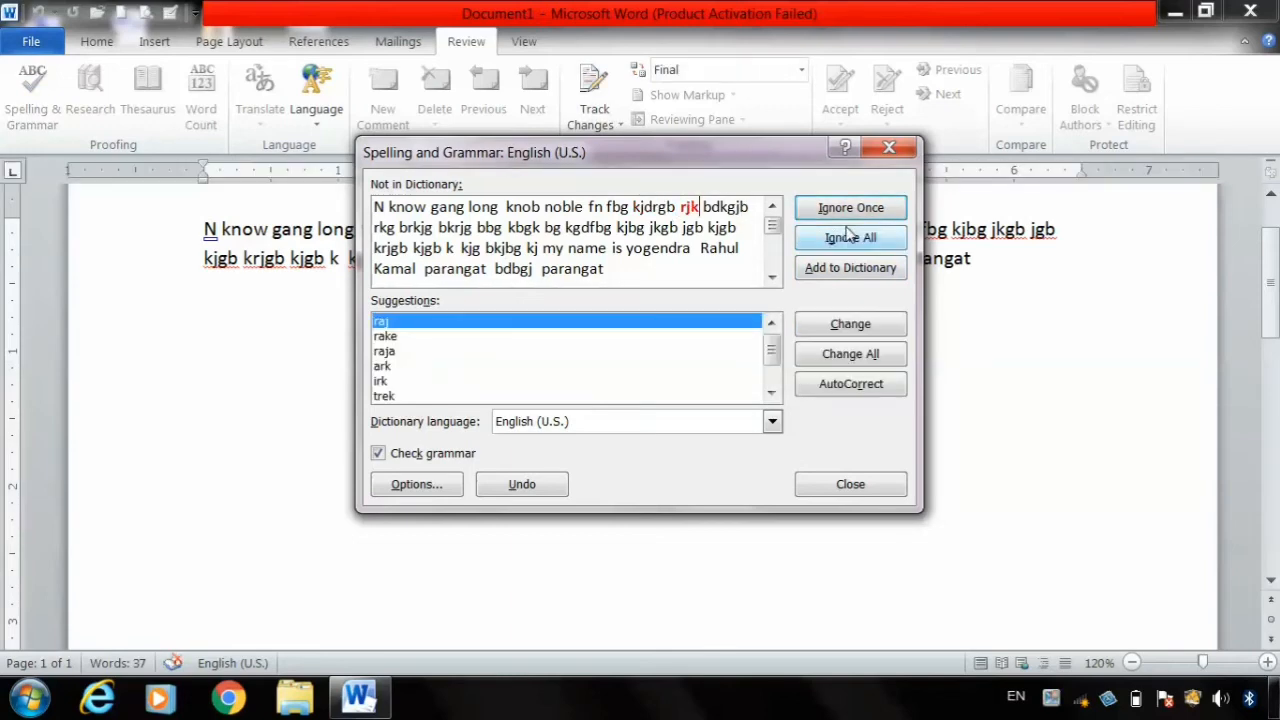
{"action": "left_click", "coordinate": [850, 324]}
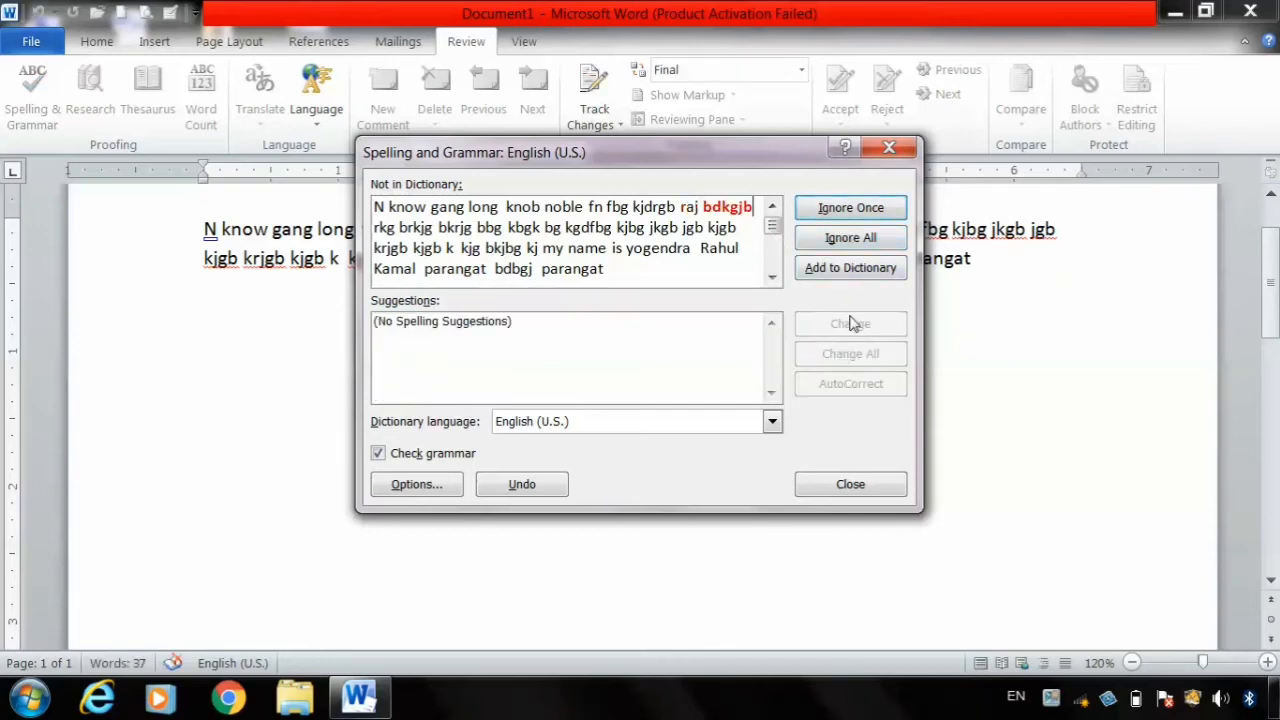
{"action": "left_click", "coordinate": [848, 240]}
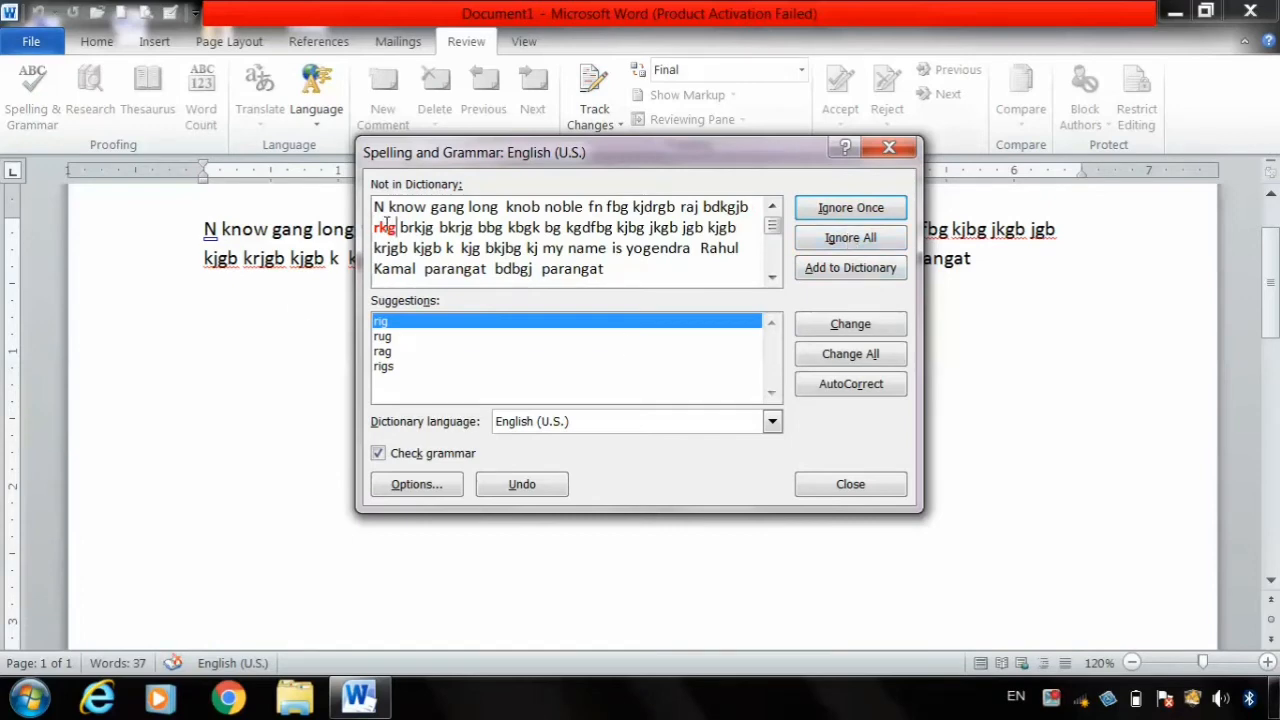
Try adding "rkg" to the dictionary and autocorrecting it to "rig", undoing each action
{"action": "left_click", "coordinate": [849, 268]}
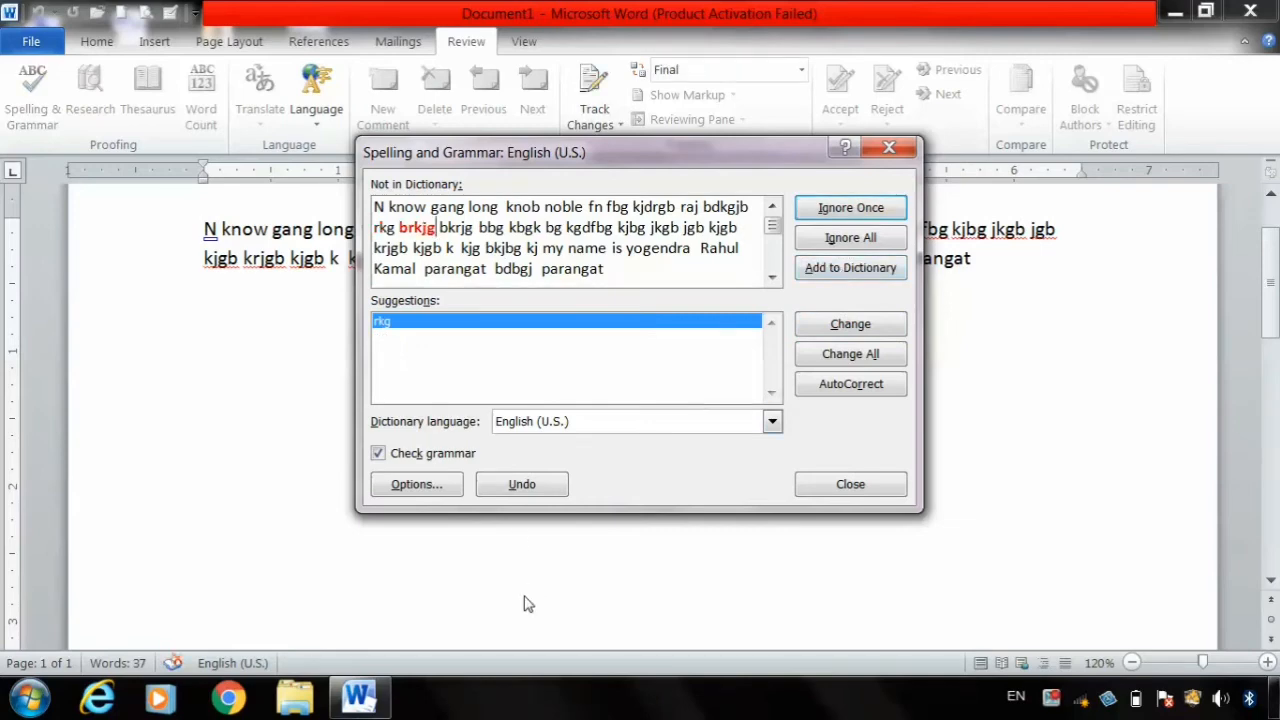
{"action": "left_click", "coordinate": [522, 486]}
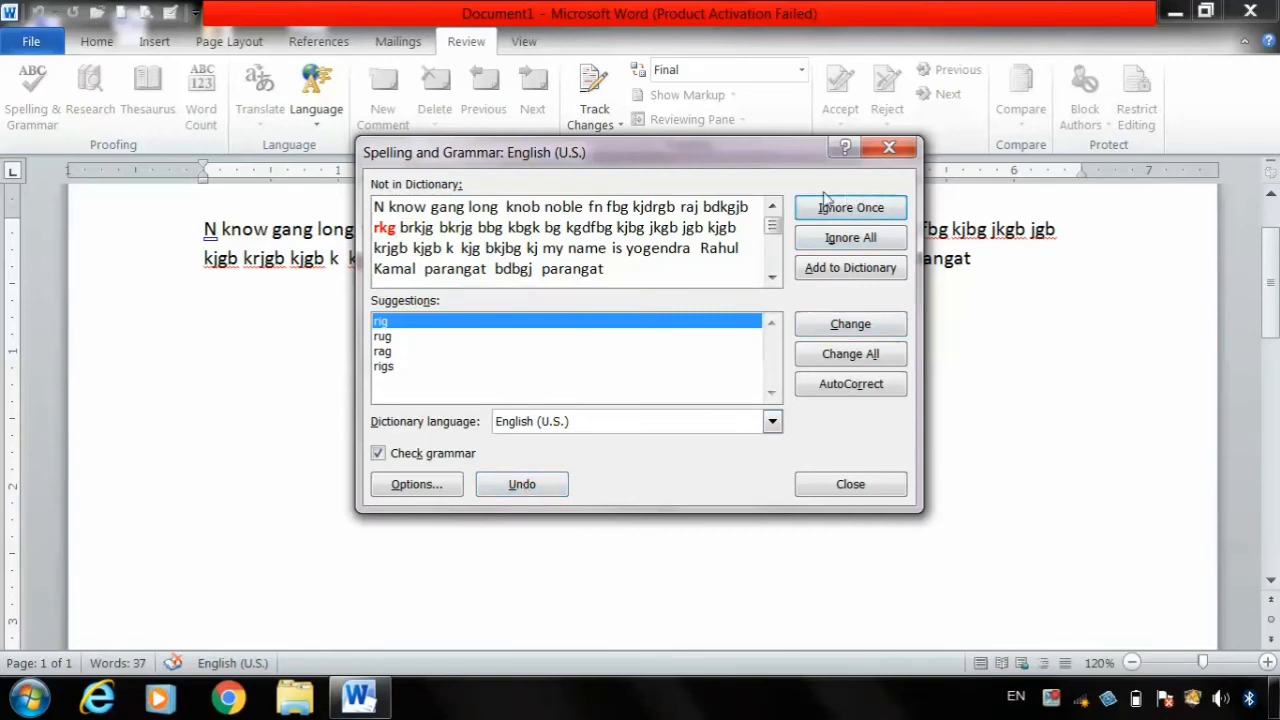
{"action": "left_click", "coordinate": [851, 384]}
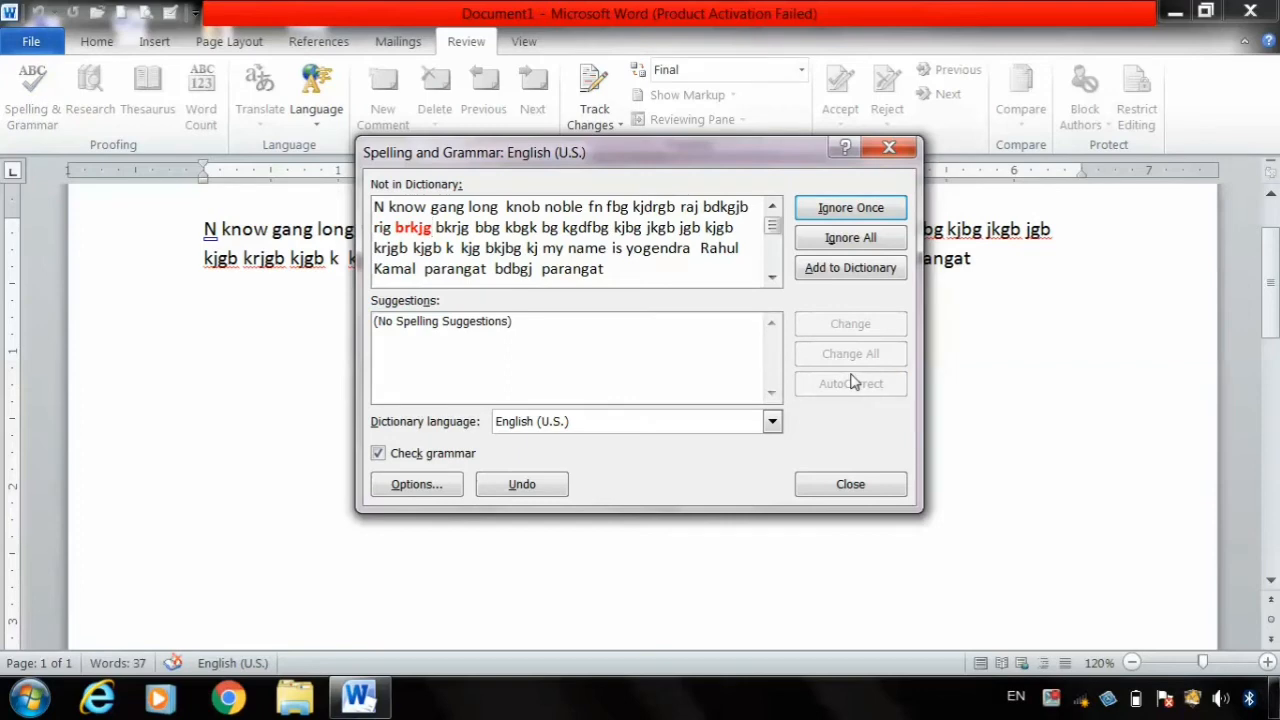
{"action": "left_click", "coordinate": [555, 480]}
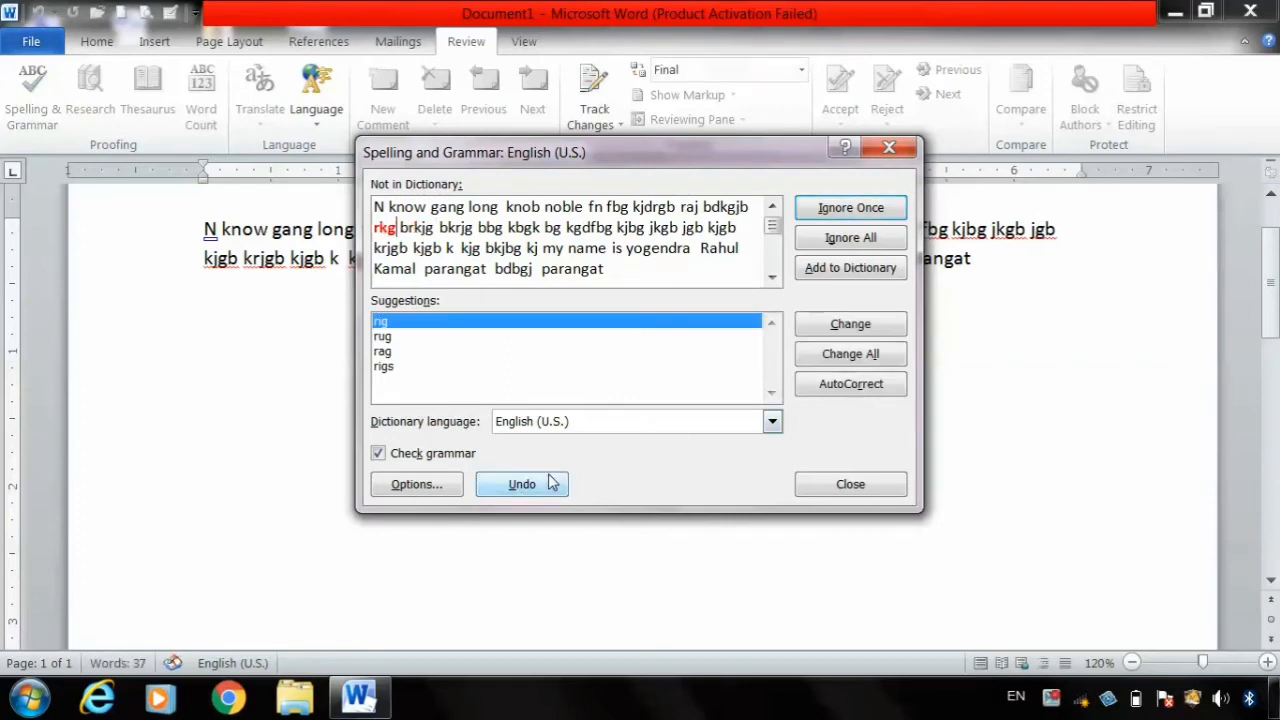
Autocorrect "rkg" to "rig", "bkrjg" to "burg", "bbg" to "bag" and "kbgk" to "keg", ignoring all occurrences of "brkjg"
{"action": "left_click", "coordinate": [851, 385]}
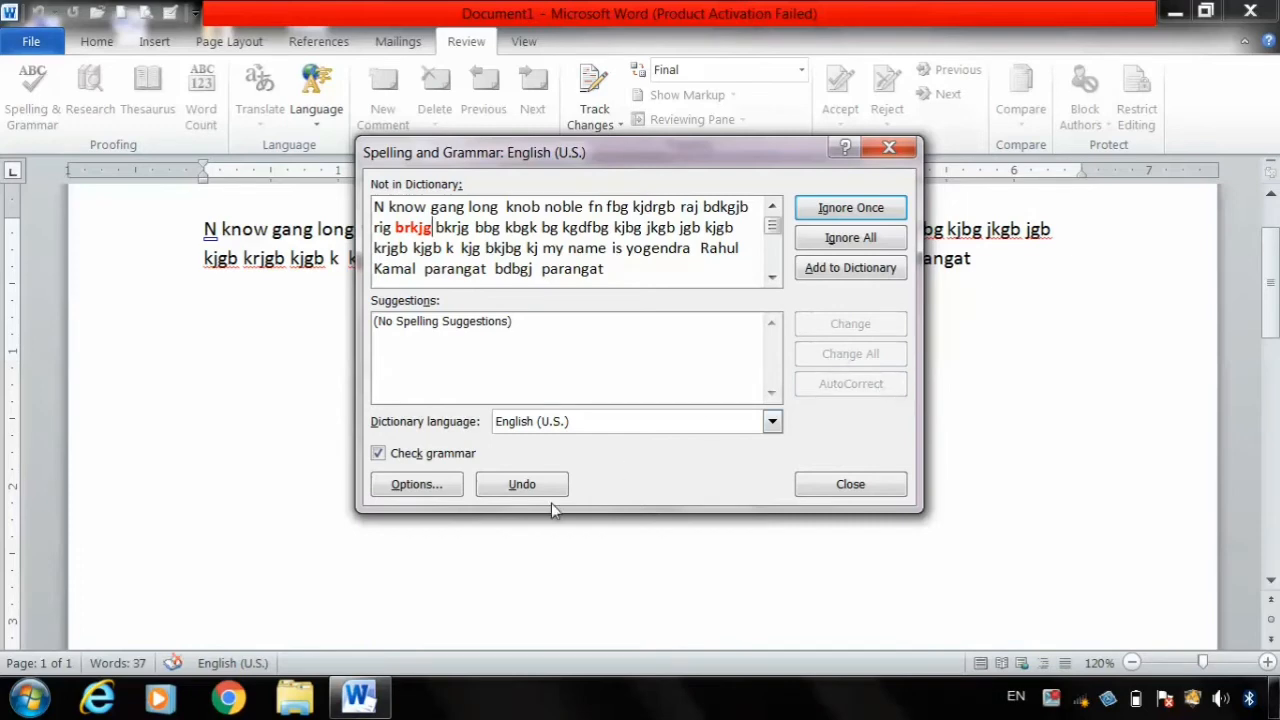
{"action": "left_click", "coordinate": [843, 240]}
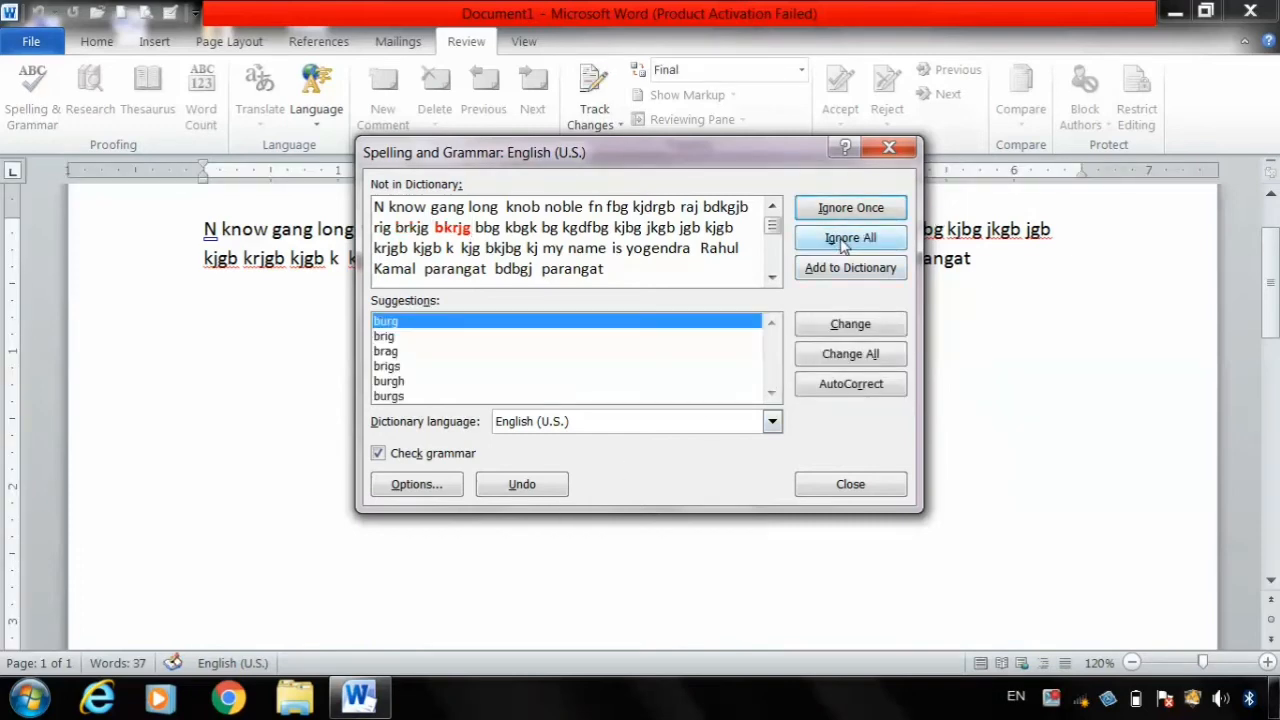
{"action": "left_click", "coordinate": [851, 387]}
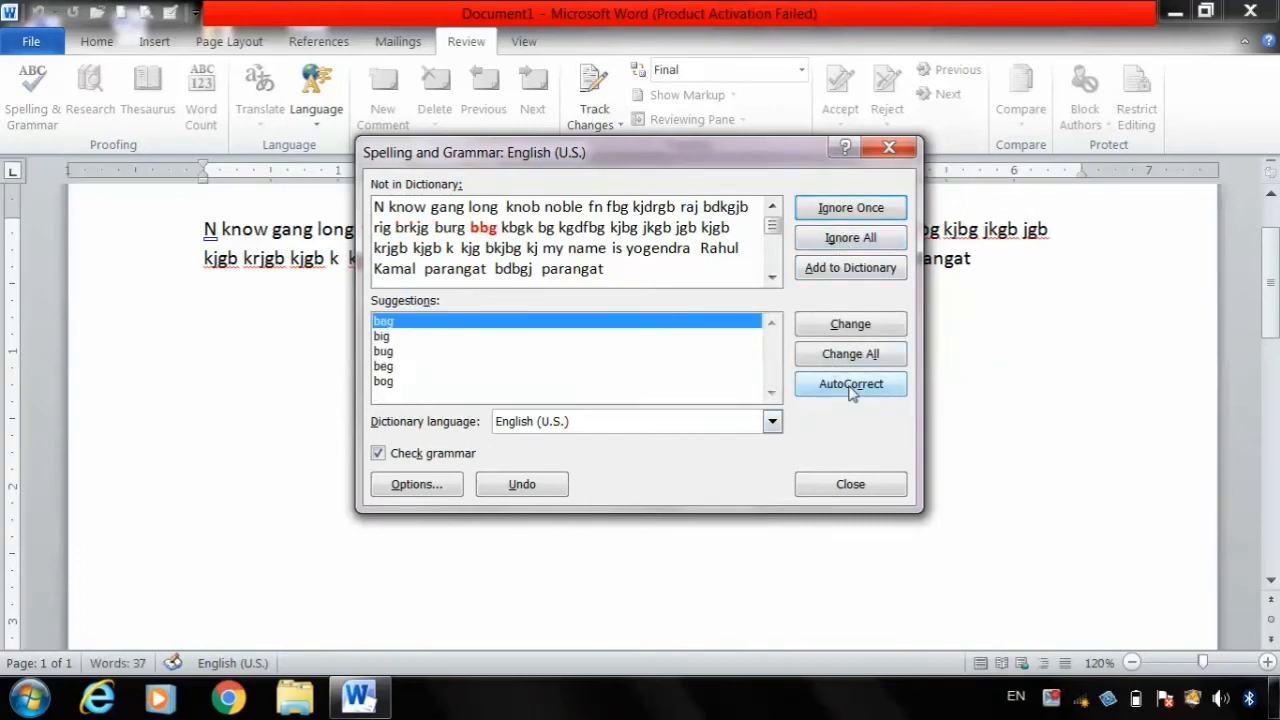
{"action": "left_click", "coordinate": [851, 387]}
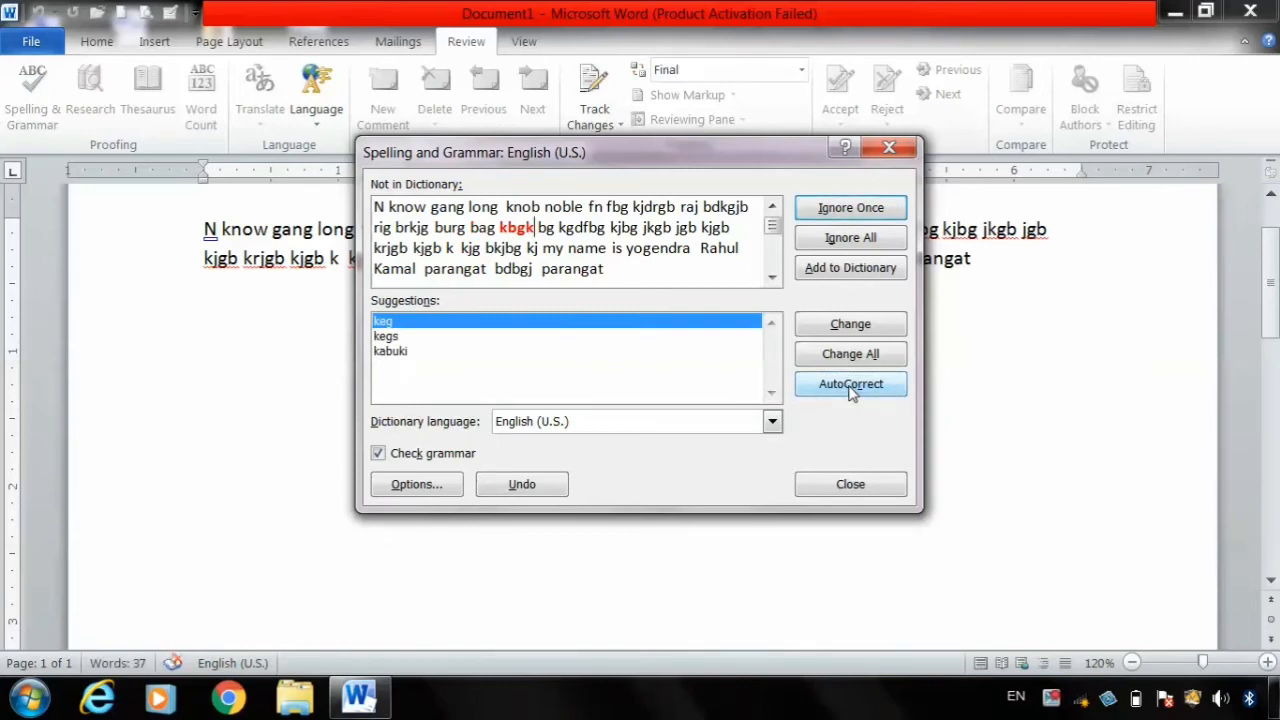
{"action": "left_click", "coordinate": [851, 387]}
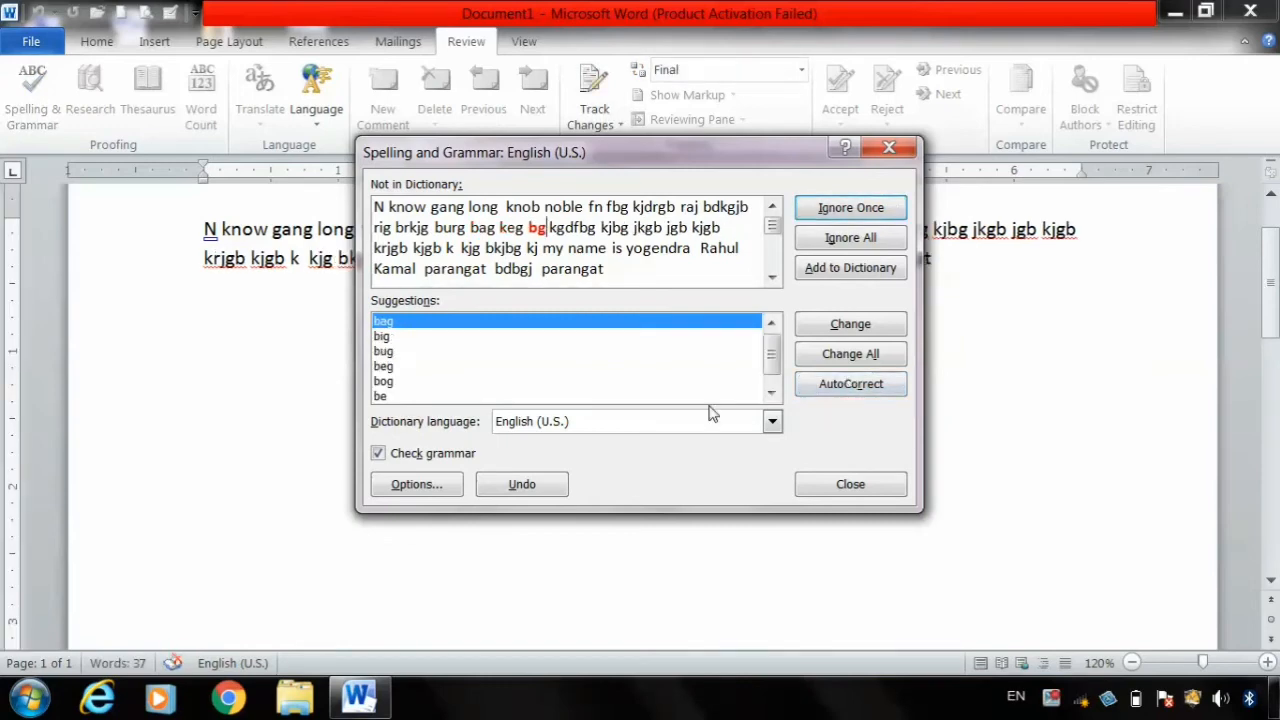
Turn off ignoring words in UPPERCASE in the proofing options
{"action": "left_click", "coordinate": [438, 490]}
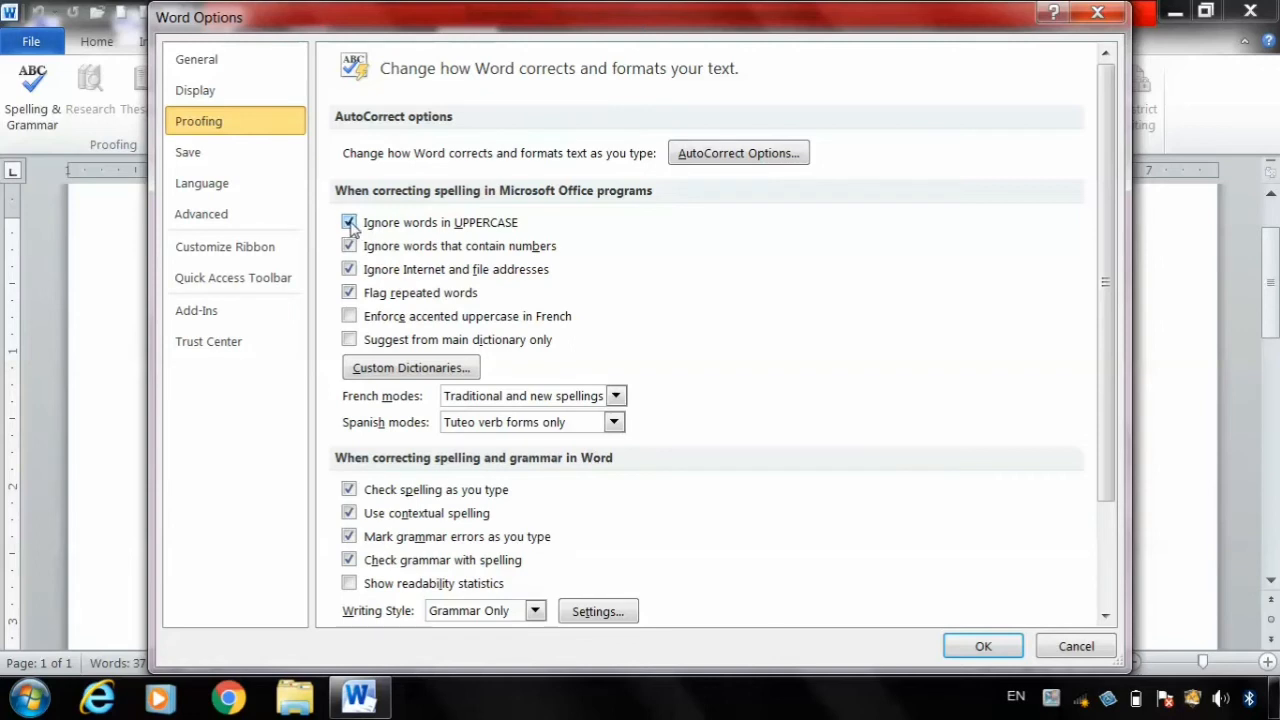
{"action": "left_click", "coordinate": [349, 223]}
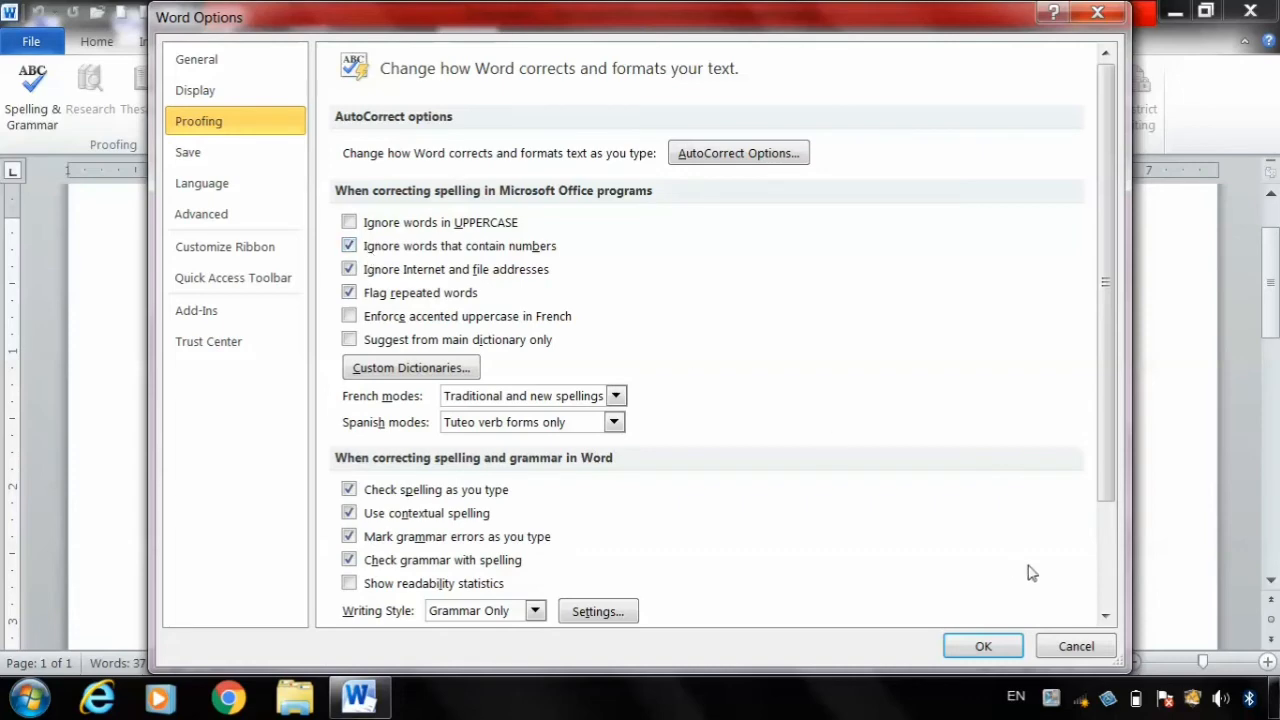
{"action": "left_click", "coordinate": [1007, 641]}
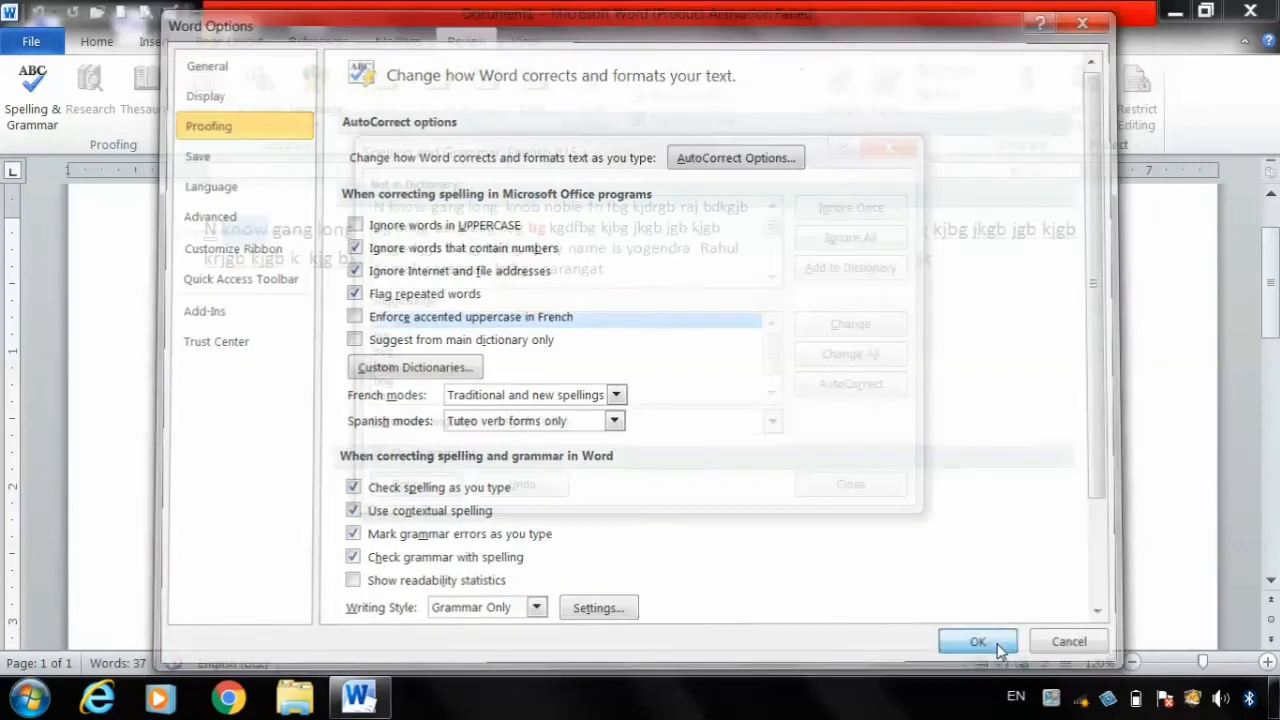
Change "know" to "known" and ignore each remaining flagged word once, from "bg" onward, to complete the spelling and grammar check
{"action": "left_click", "coordinate": [840, 323]}
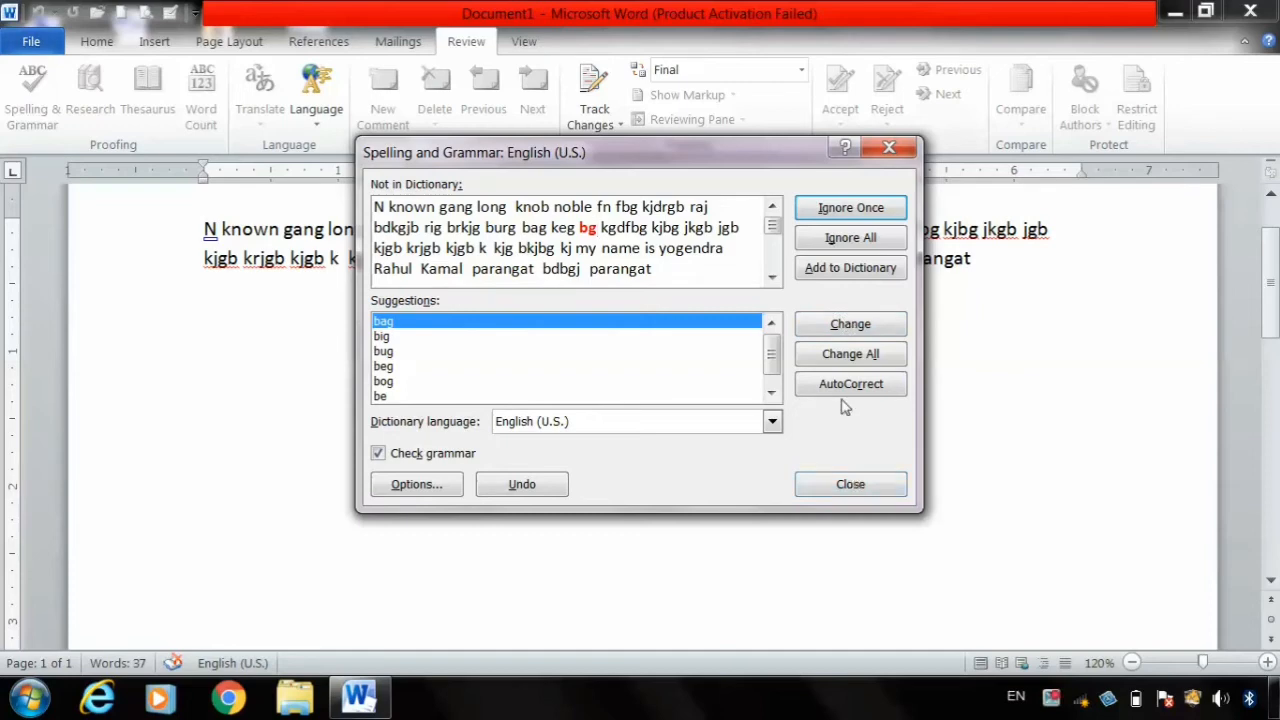
{"action": "left_click", "coordinate": [860, 208]}
{"action": "left_click", "coordinate": [860, 208]}
{"action": "left_click", "coordinate": [860, 208]}
{"action": "left_click", "coordinate": [860, 208]}
{"action": "left_click", "coordinate": [860, 208]}
{"action": "left_click", "coordinate": [860, 208]}
{"action": "left_click", "coordinate": [860, 208]}
{"action": "left_click", "coordinate": [860, 208]}
{"action": "left_click", "coordinate": [860, 208]}
{"action": "left_click", "coordinate": [860, 208]}
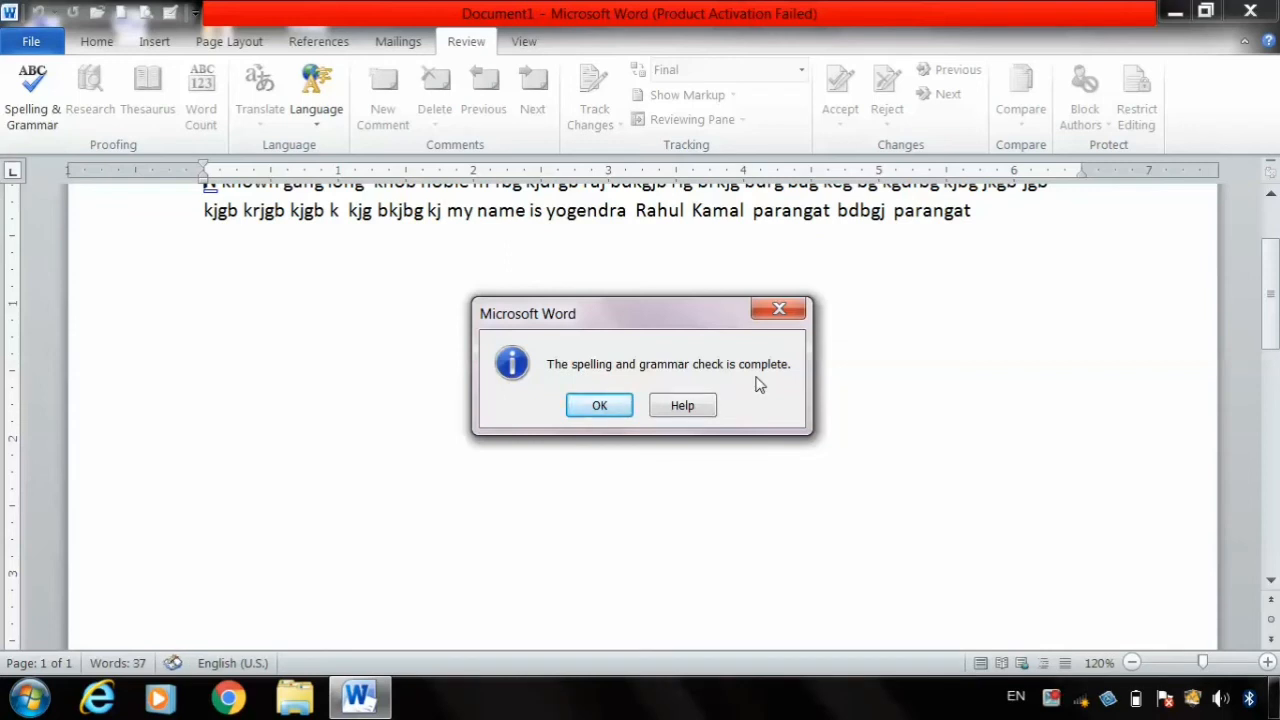
{"action": "left_click", "coordinate": [600, 406]}
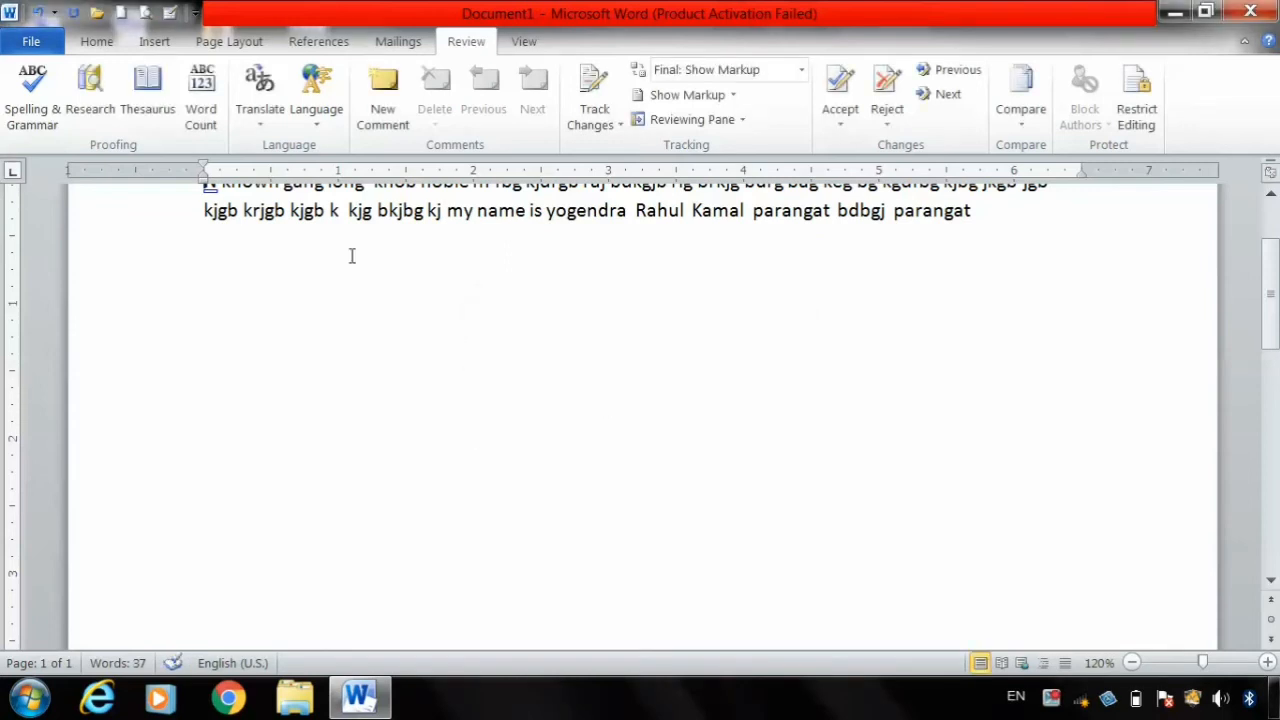
Show the Research pane and insert the word "night" after "long" in the first line
{"action": "left_click", "coordinate": [91, 95]}
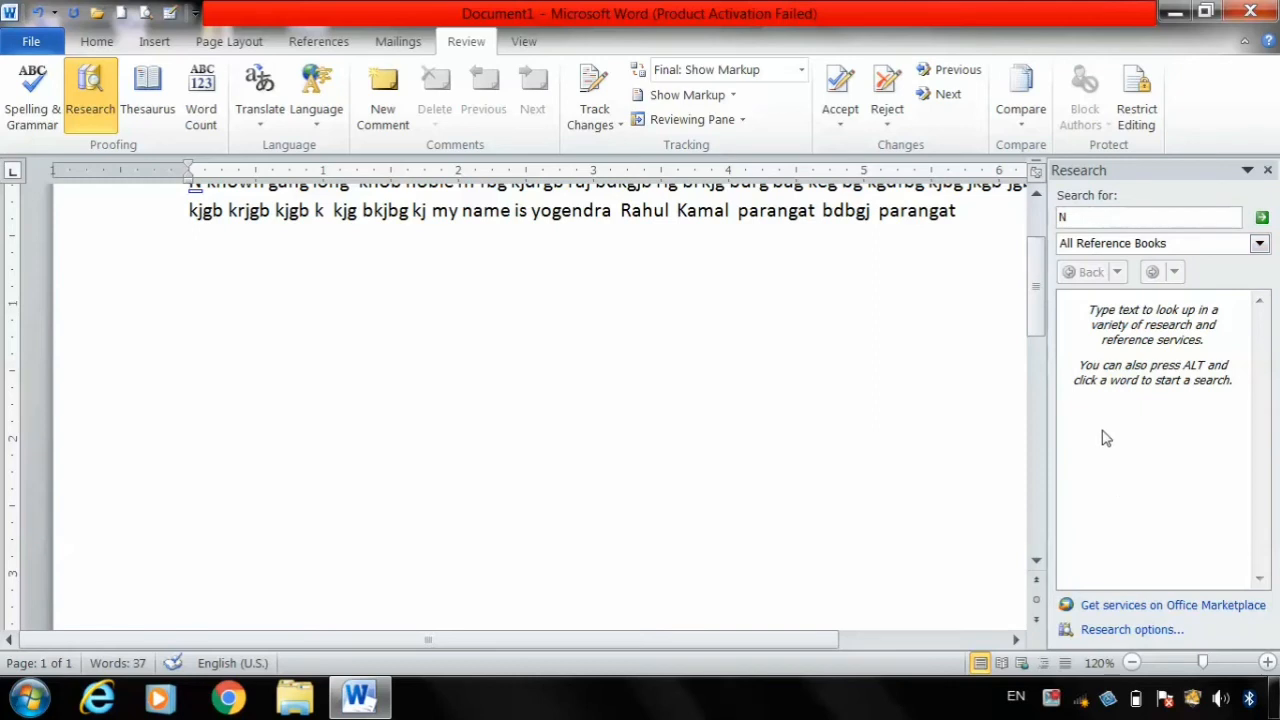
{"action": "left_click", "coordinate": [1036, 196]}
{"action": "left_click", "coordinate": [1036, 196]}
{"action": "left_click", "coordinate": [1036, 196]}
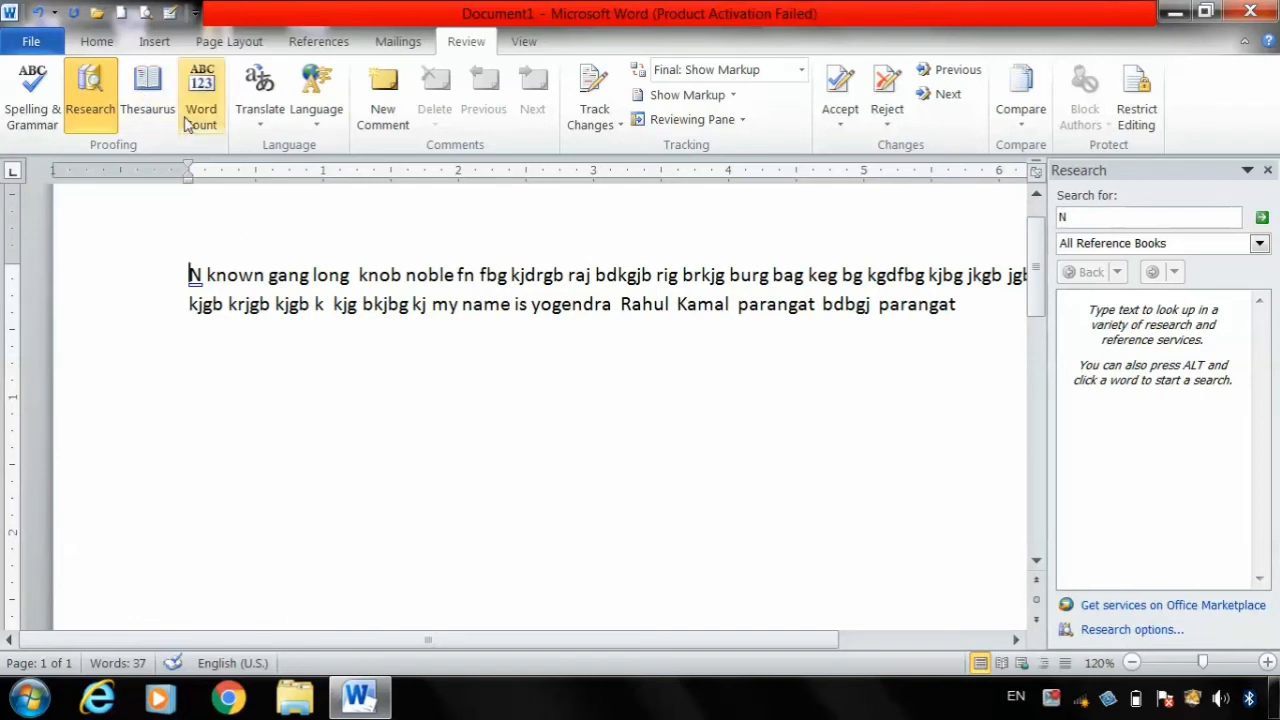
{"action": "left_click", "coordinate": [356, 276]}
{"action": "type", "text": "night"}
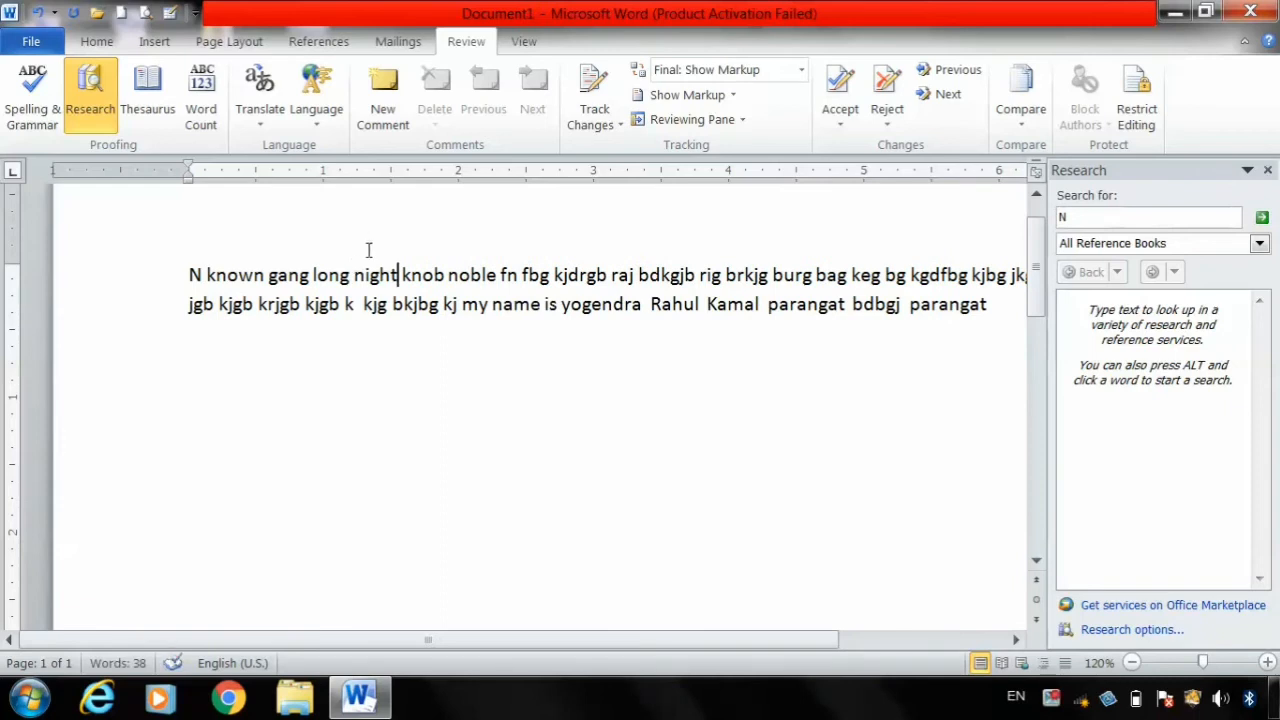
Look up synonyms for "night" and "love" in the English (U.S.) thesaurus
{"action": "left_click", "coordinate": [158, 105]}
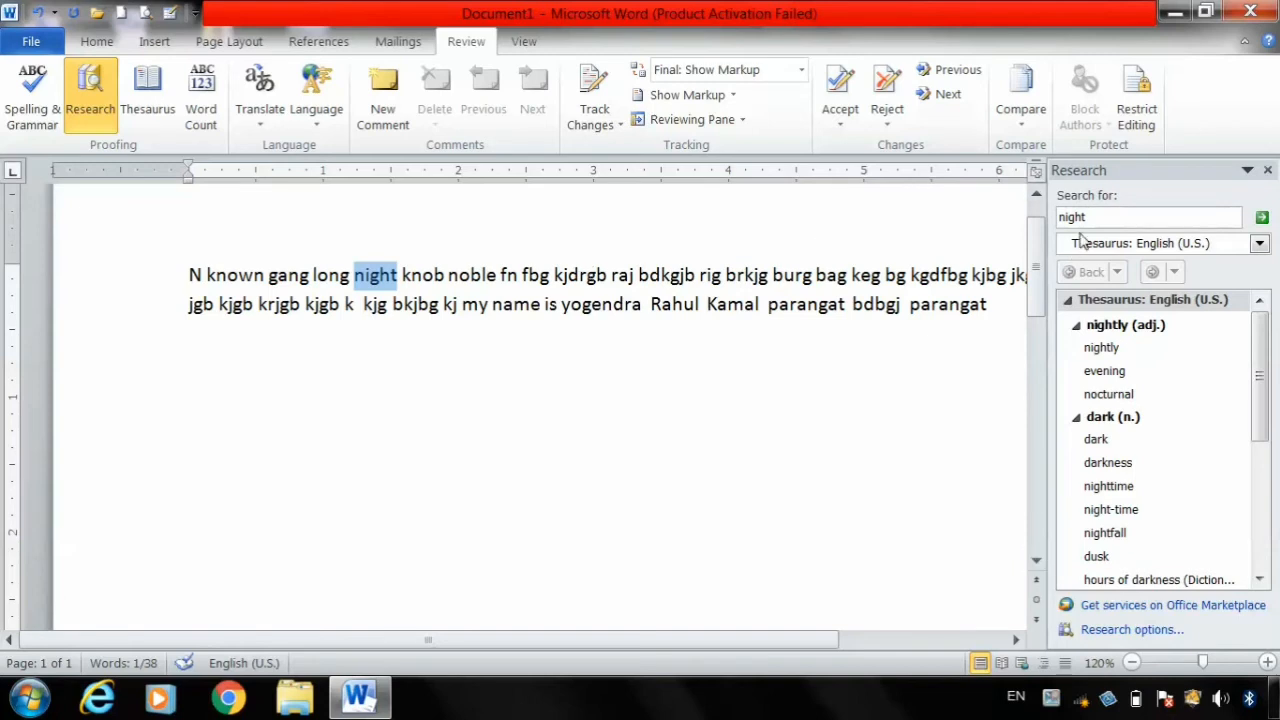
{"action": "left_click", "coordinate": [1107, 218]}
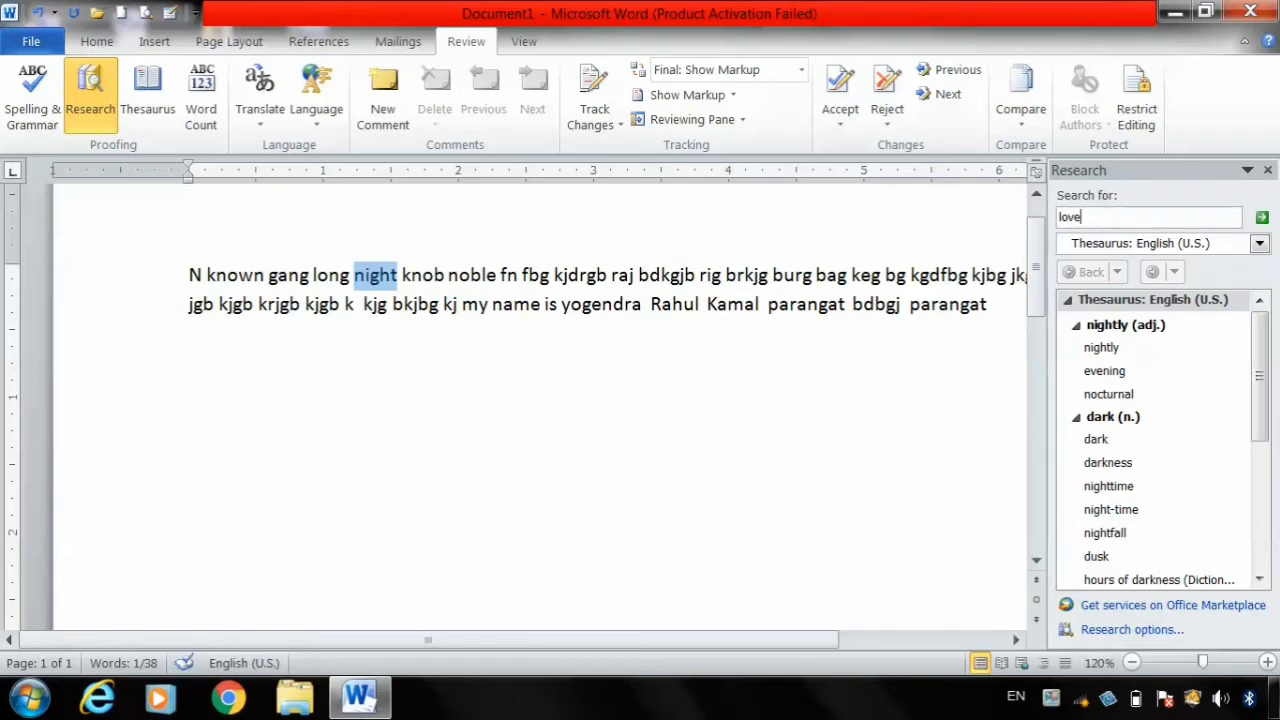
{"action": "key", "text": "Return"}
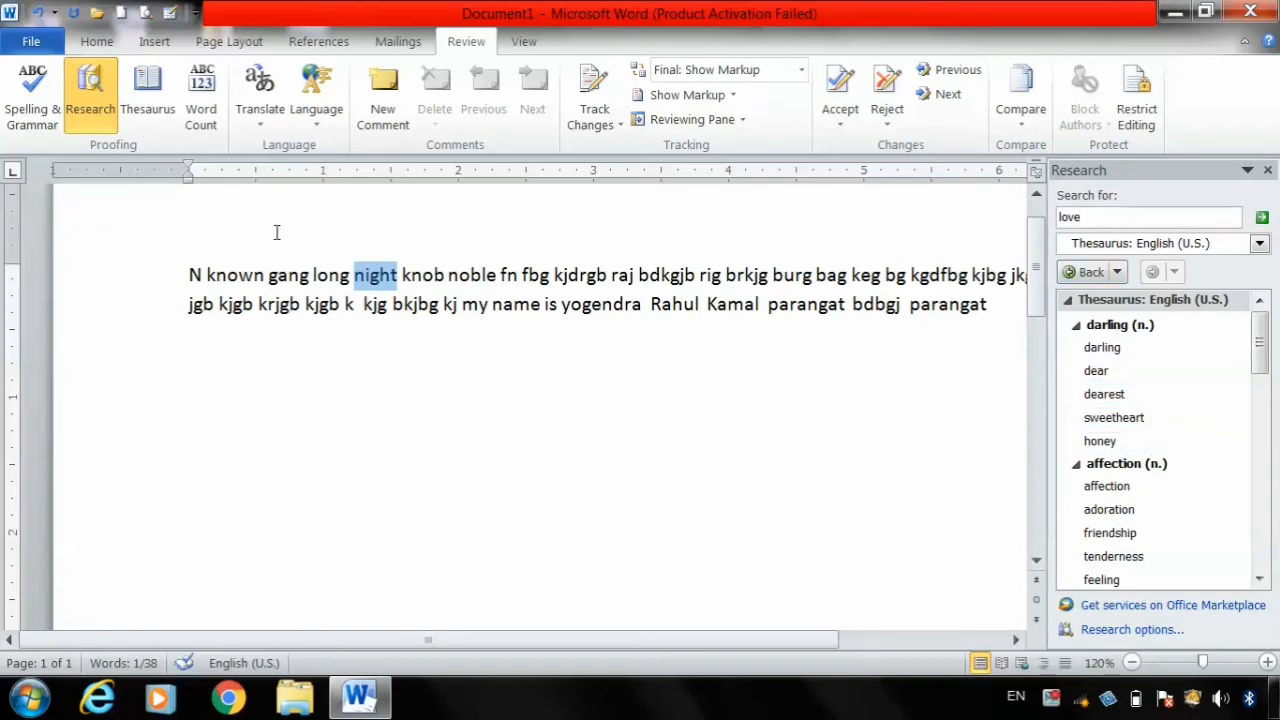
Display the word count statistics for the whole document
{"action": "left_click", "coordinate": [471, 287]}
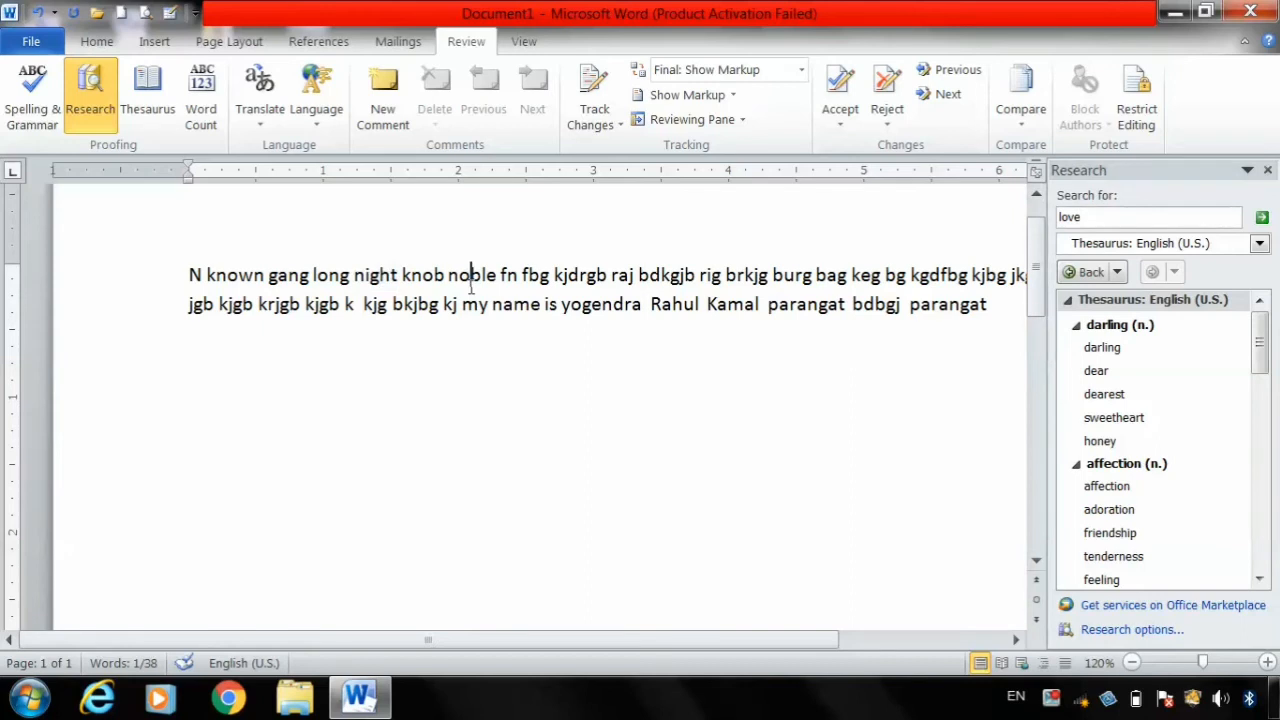
{"action": "left_click", "coordinate": [205, 95]}
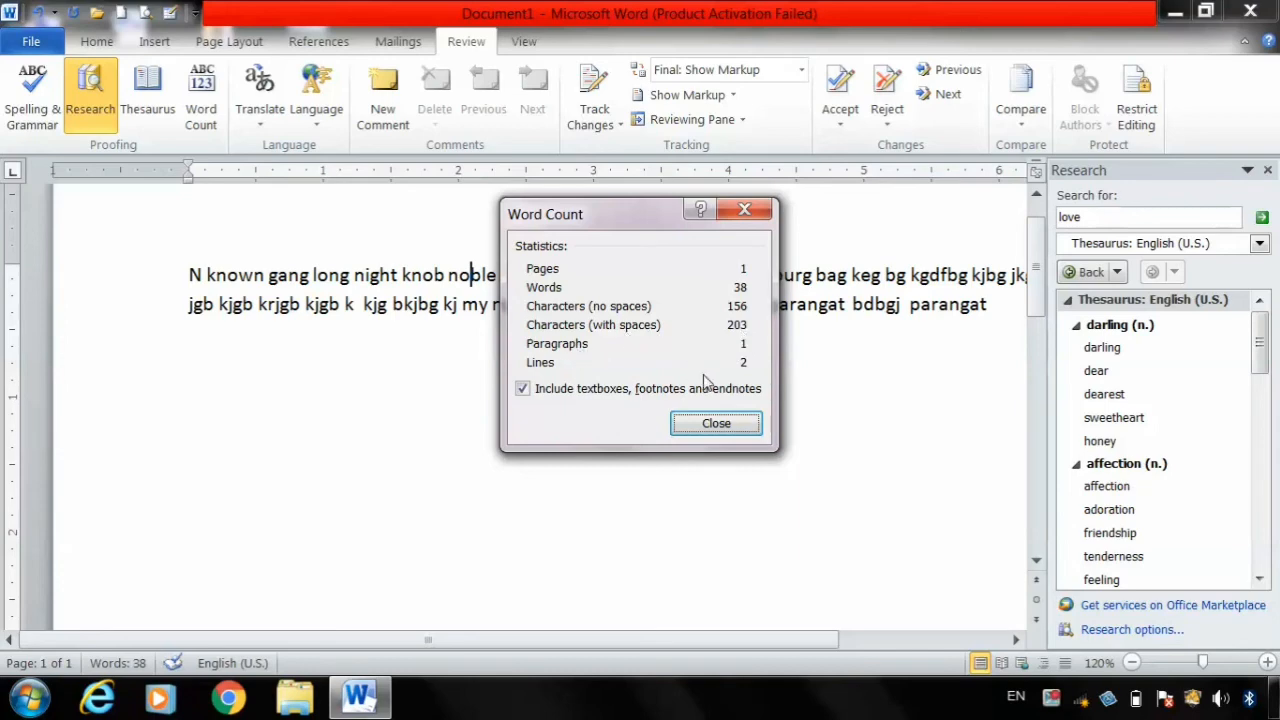
Before the last letter of the word preceding "bdbgj", insert lines "Fkjg bdkfjgb dxkjg bdkjrg d", "G", "D xg ,xdnrgk bdrgkj bfgrkj d" and "G dlrgn dlkrgn klfng"
{"action": "left_click", "coordinate": [746, 421]}
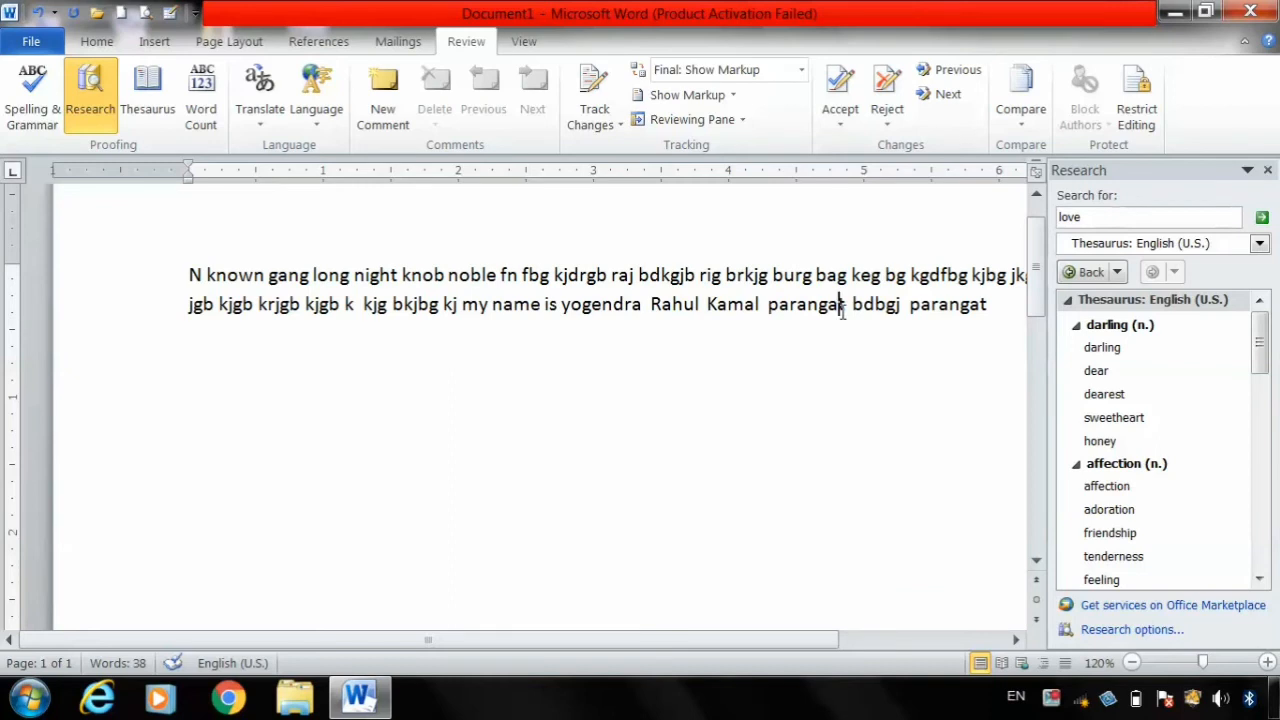
{"action": "left_click", "coordinate": [840, 305]}
{"action": "key", "text": "Return"}
{"action": "type", "text": "Fkjg bdkfjgb dxkjg bdkjrg d"}
{"action": "key", "text": "Return"}
{"action": "type", "text": "G"}
{"action": "key", "text": "Return"}
{"action": "type", "text": "D xg ,xdnrgk bdrgkj bfgrkj d"}
{"action": "key", "text": "Return"}
{"action": "type", "text": "G dlrgn dlkrgn klfngt bdbgj parangat"}
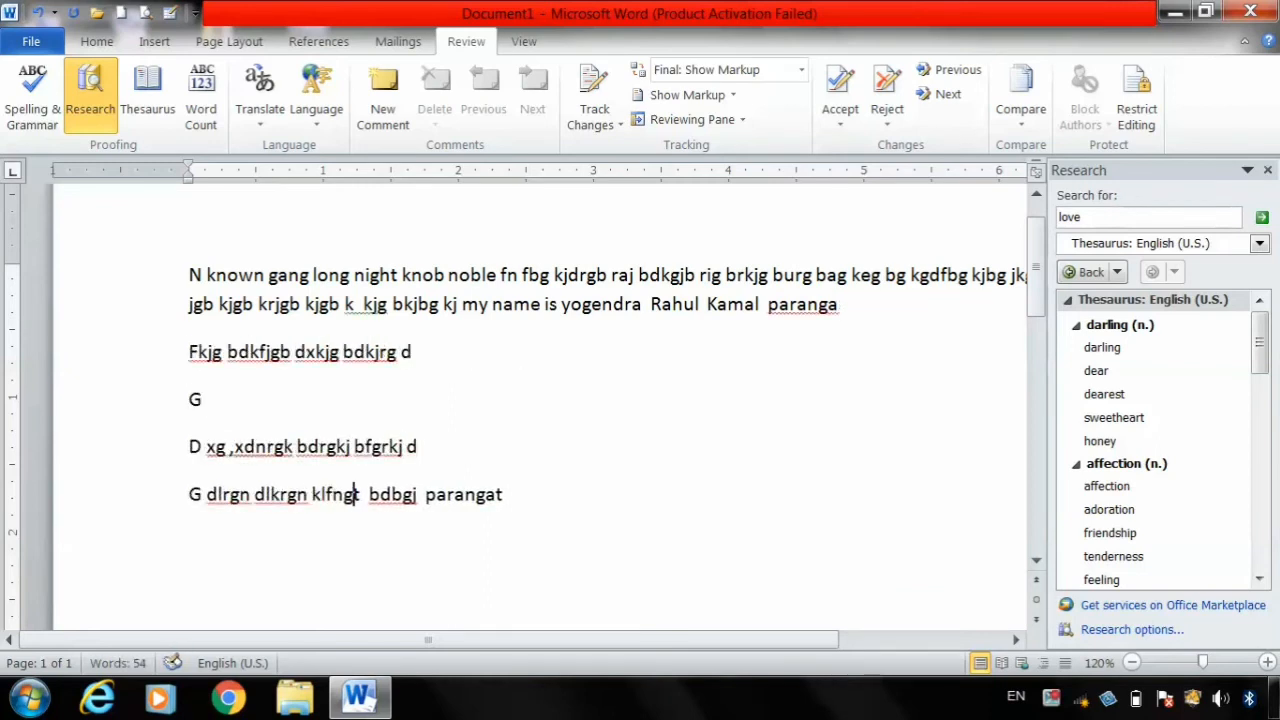
Check the word count statistics for the whole document and for only the text "kjgb k kjg bkjbg" in the second line
{"action": "left_click", "coordinate": [205, 112]}
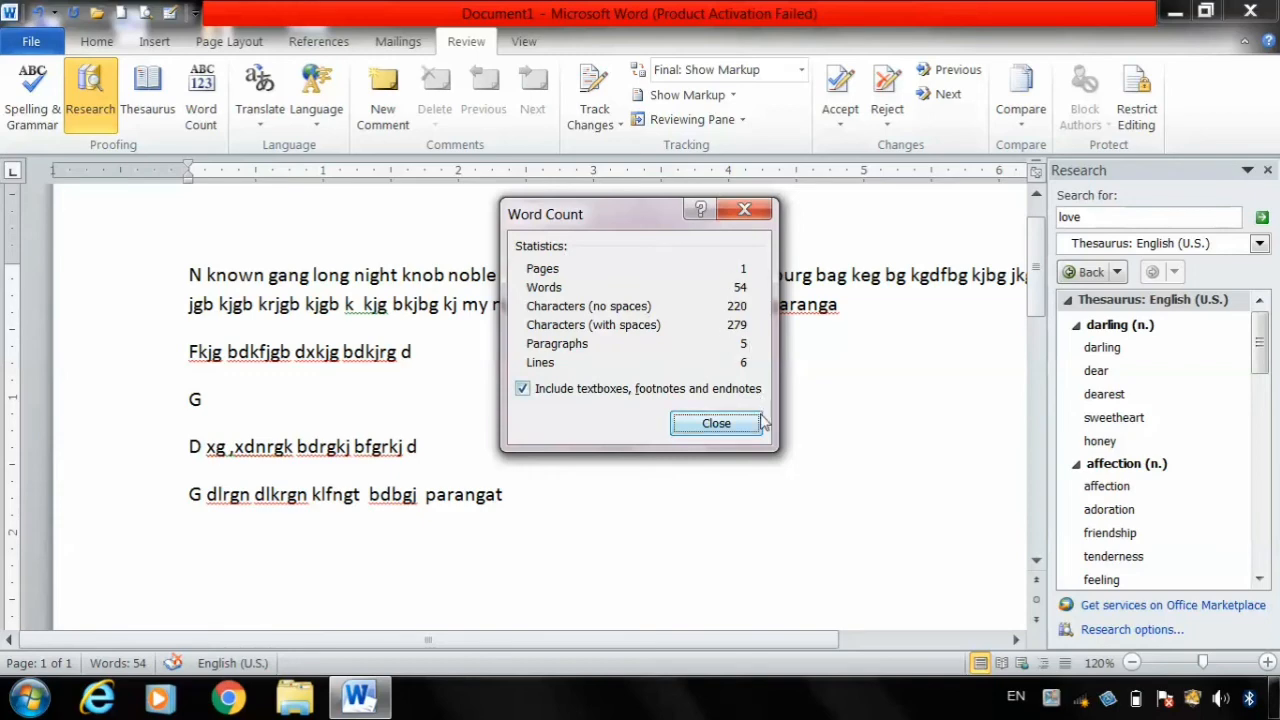
{"action": "left_click", "coordinate": [716, 424]}
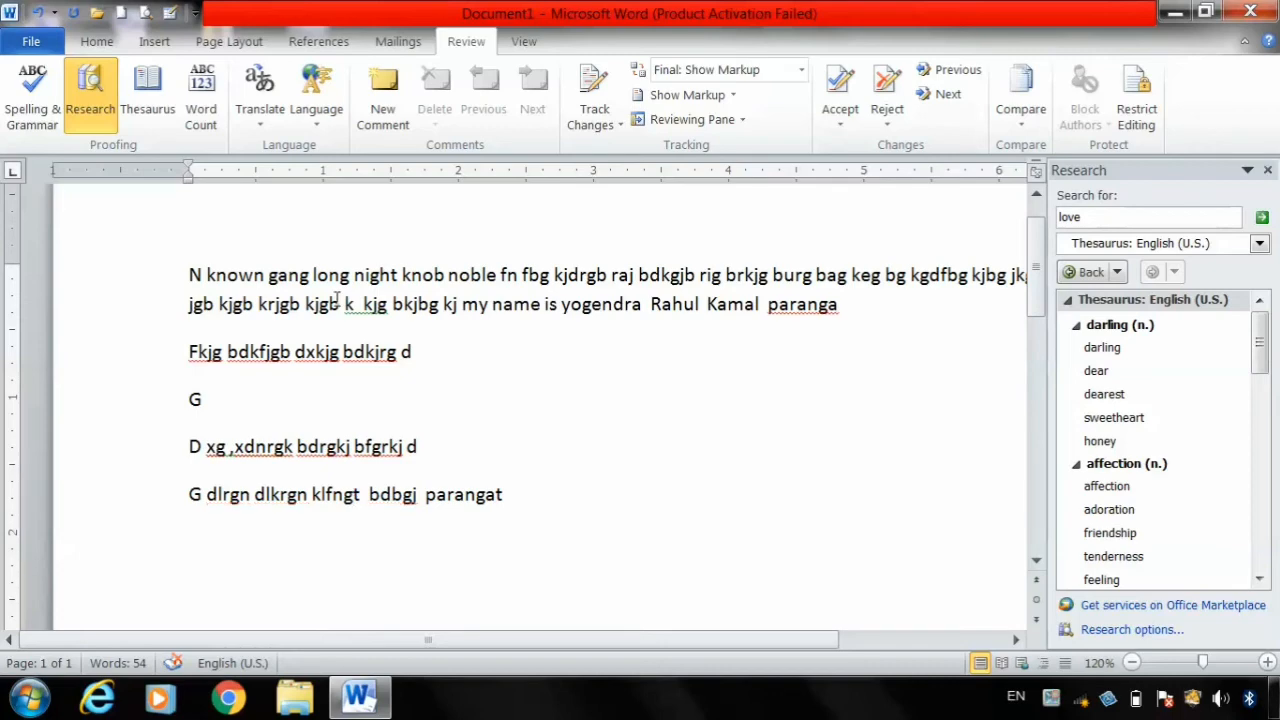
{"action": "left_click_drag", "start_coordinate": [305, 303], "coordinate": [441, 303]}
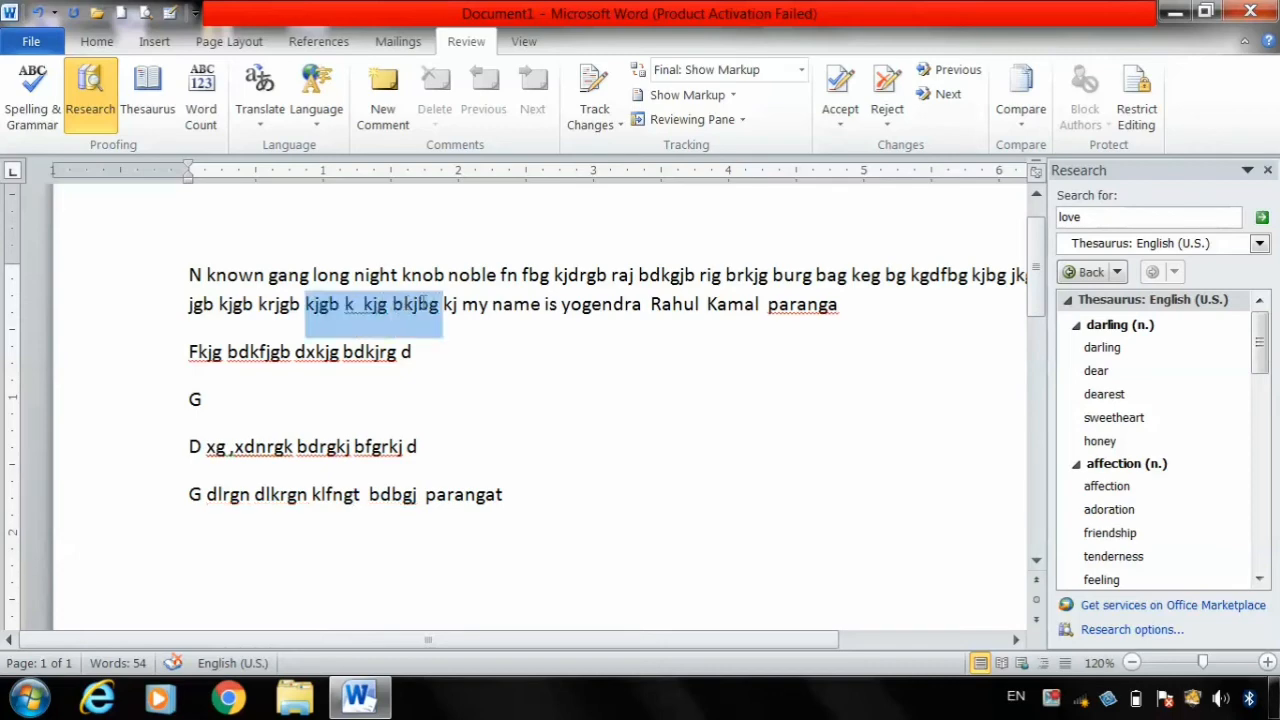
{"action": "left_click", "coordinate": [201, 114]}
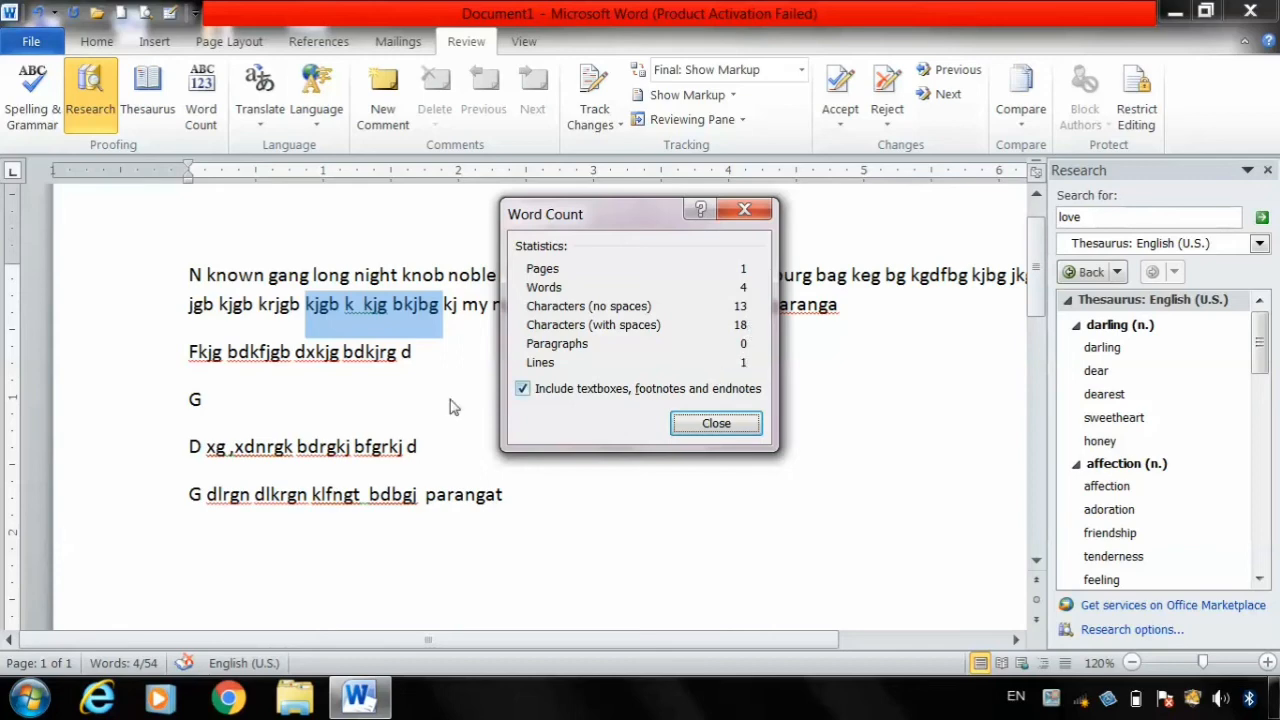
{"action": "left_click", "coordinate": [729, 423]}
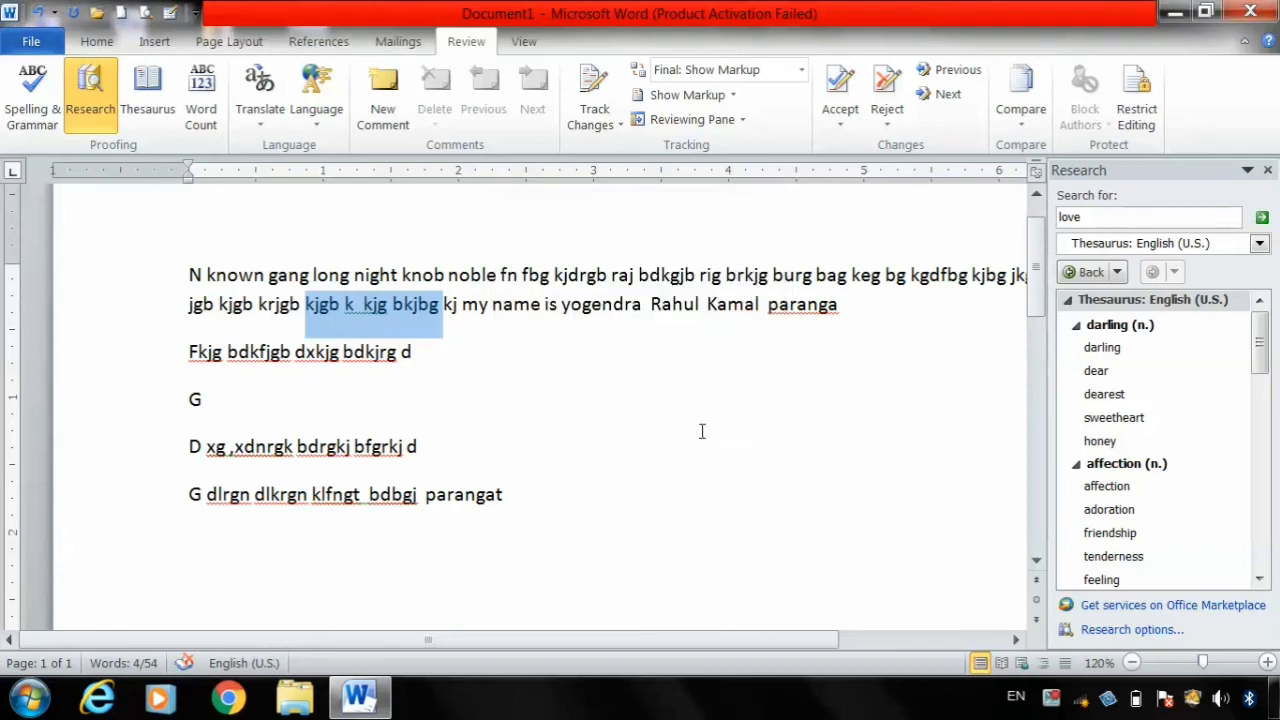
{"action": "left_click", "coordinate": [472, 333]}
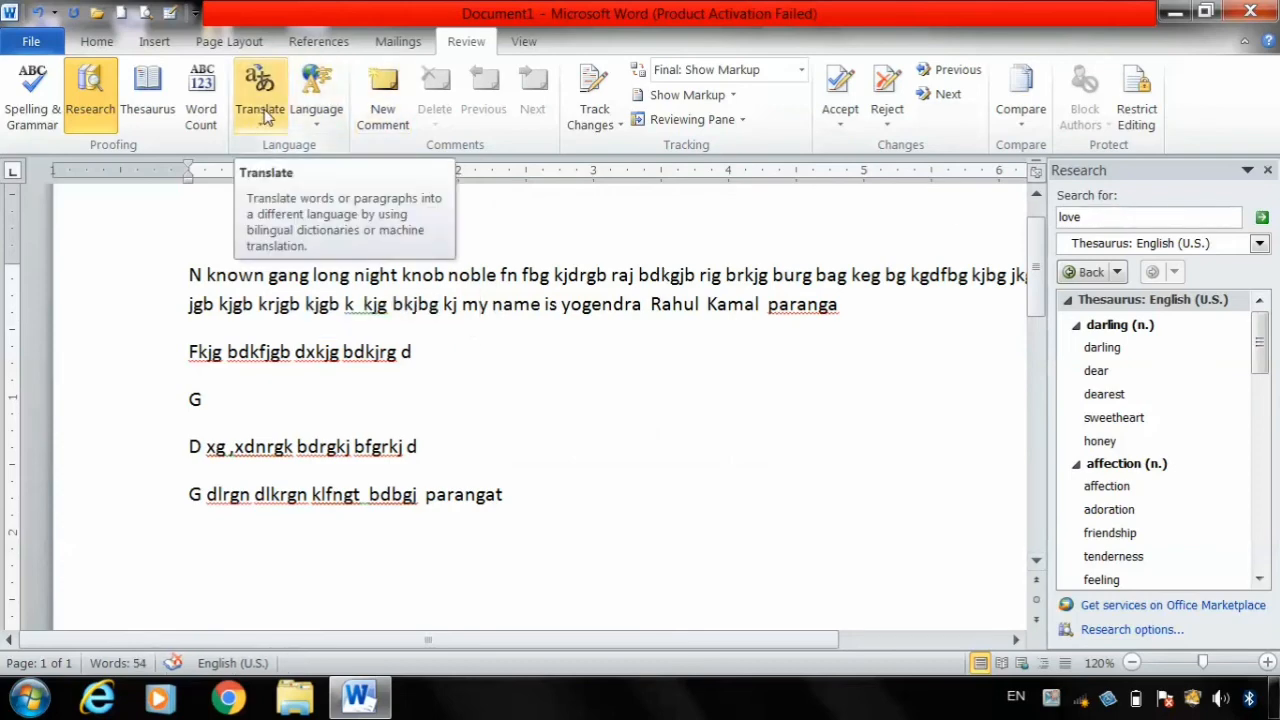
Translate "love" from English (U.S.) to French (France) in the Research pane and read its bilingual dictionary entry
{"action": "left_click", "coordinate": [1258, 245]}
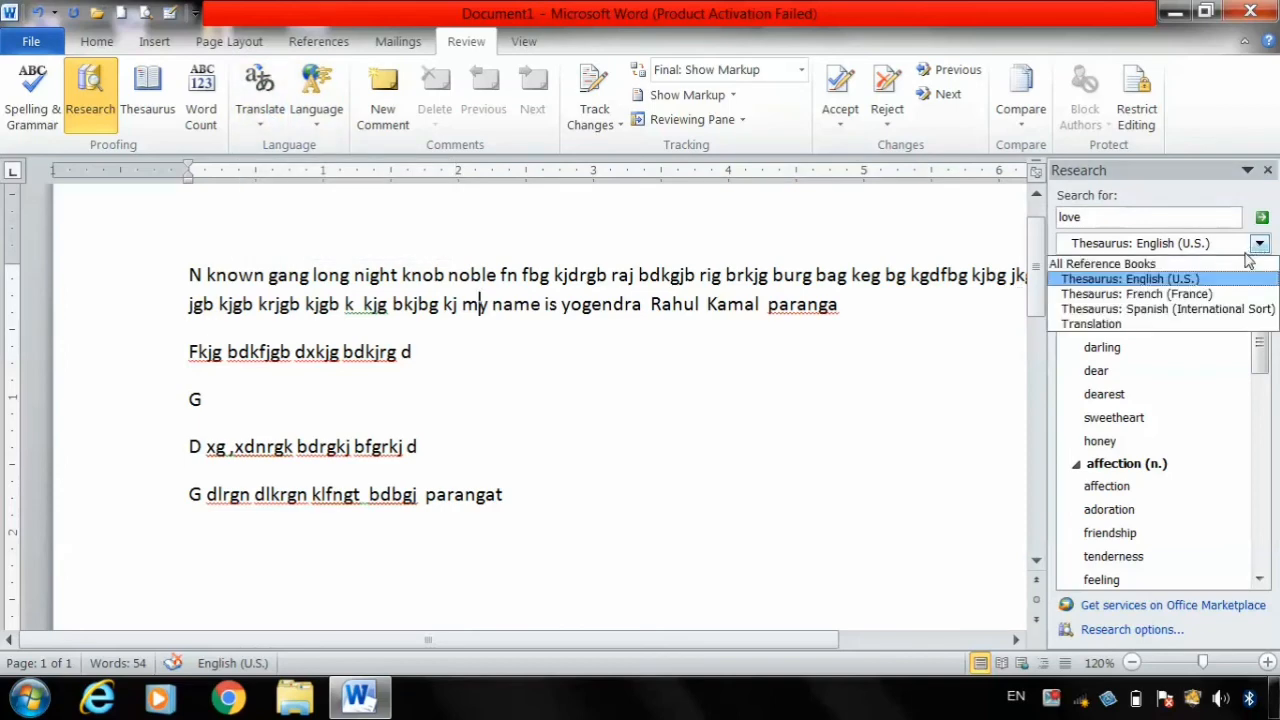
{"action": "left_click", "coordinate": [1176, 329]}
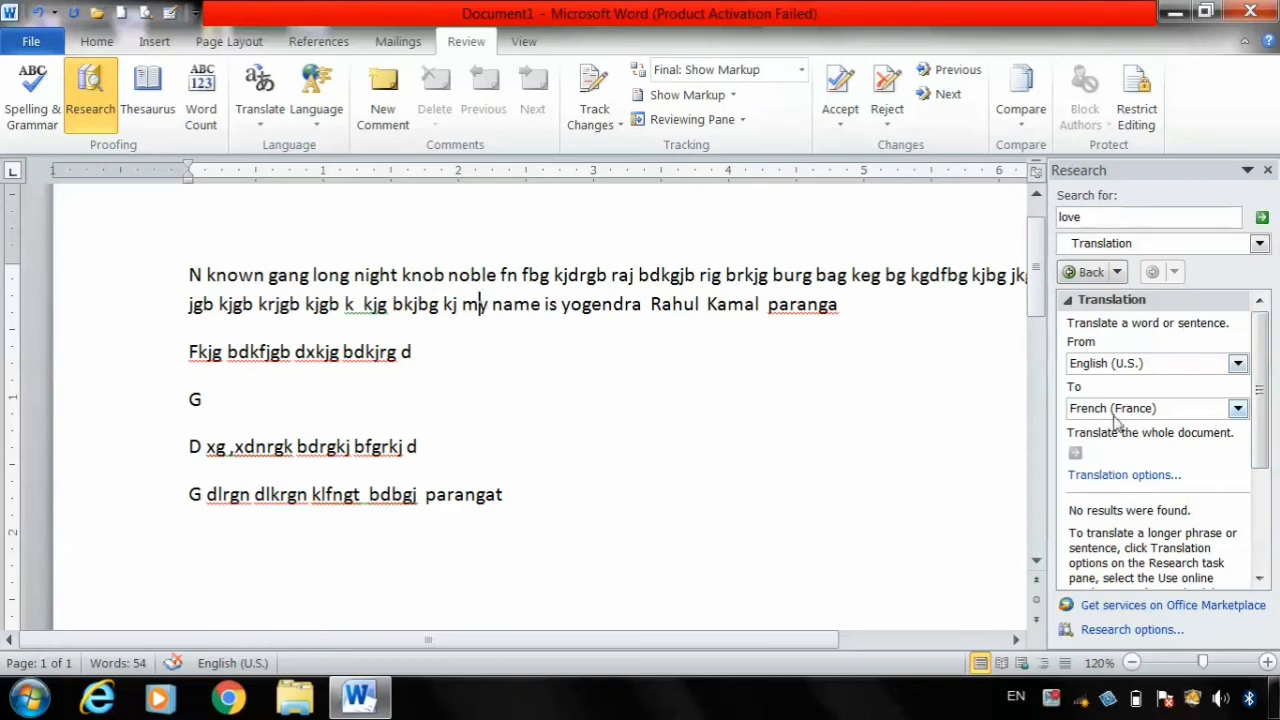
{"action": "left_click_drag", "start_coordinate": [1263, 432], "coordinate": [1263, 500]}
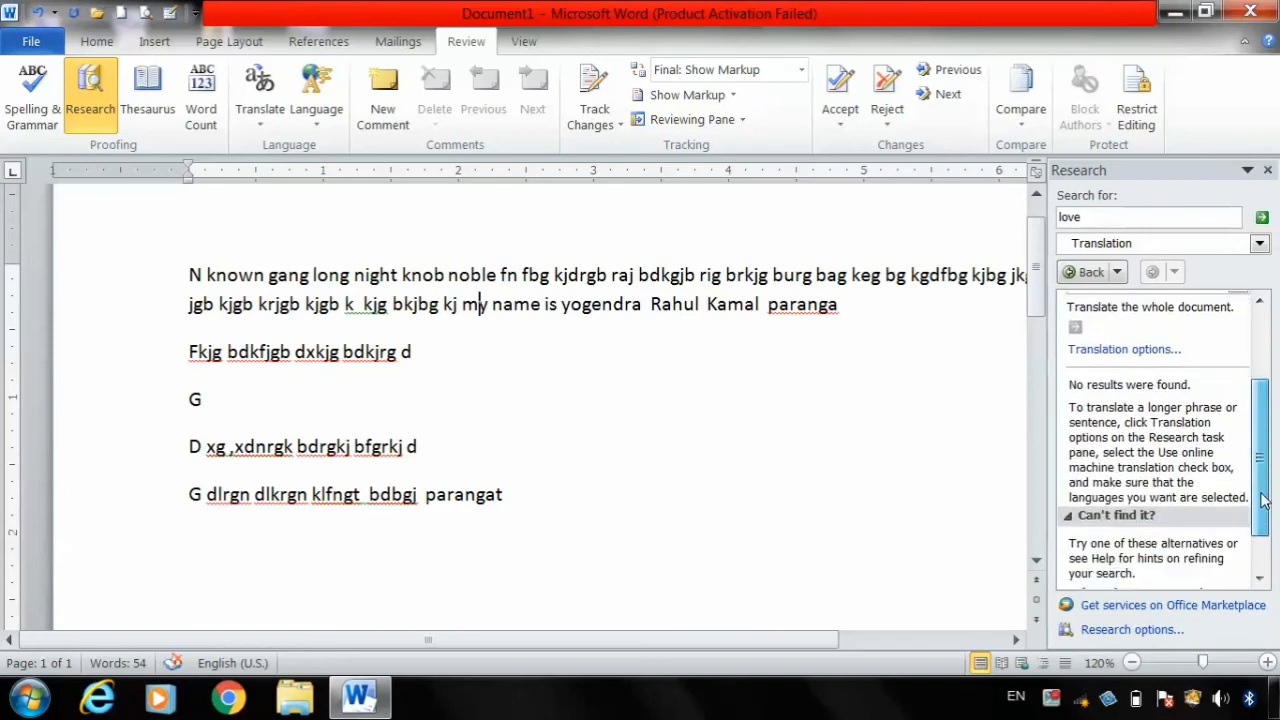
{"action": "left_click", "coordinate": [1262, 218]}
{"action": "left_click_drag", "start_coordinate": [1263, 388], "coordinate": [1271, 455]}
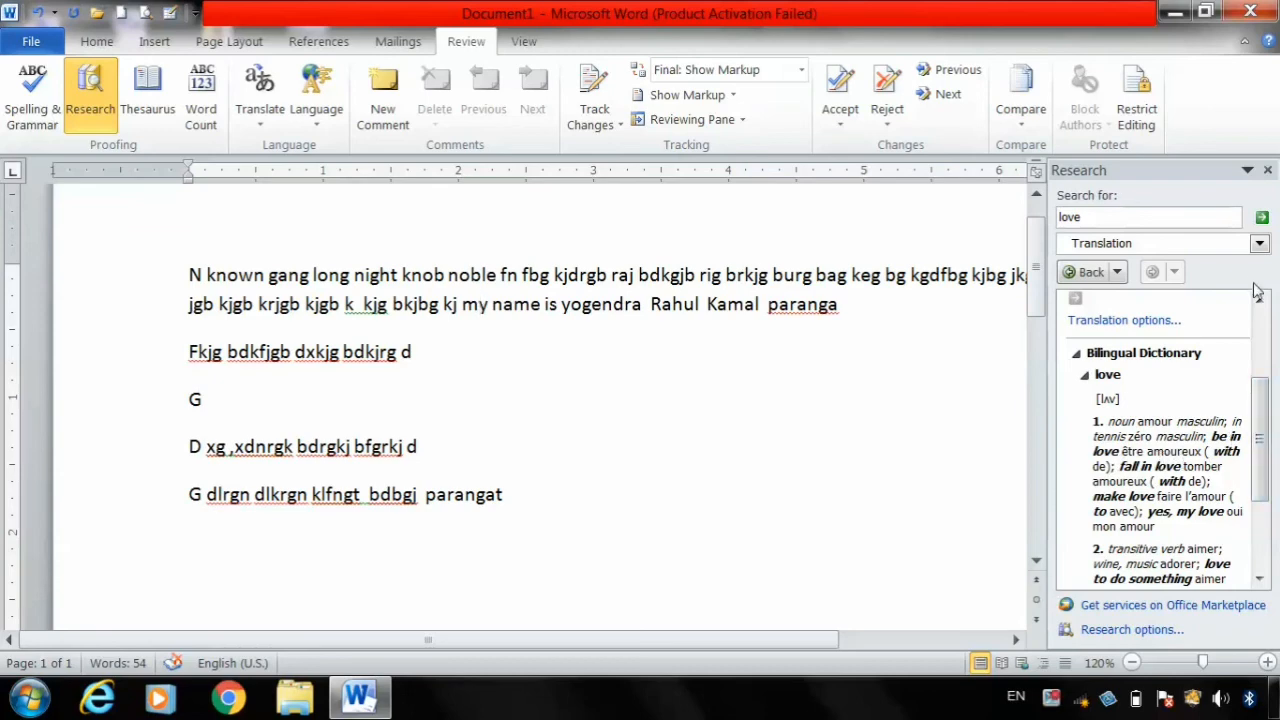
{"action": "mouse_move", "coordinate": [1268, 452]}
{"action": "left_mouse_down"}
{"action": "mouse_move", "coordinate": [1266, 358]}
{"action": "mouse_move", "coordinate": [1274, 466]}
{"action": "left_mouse_up"}
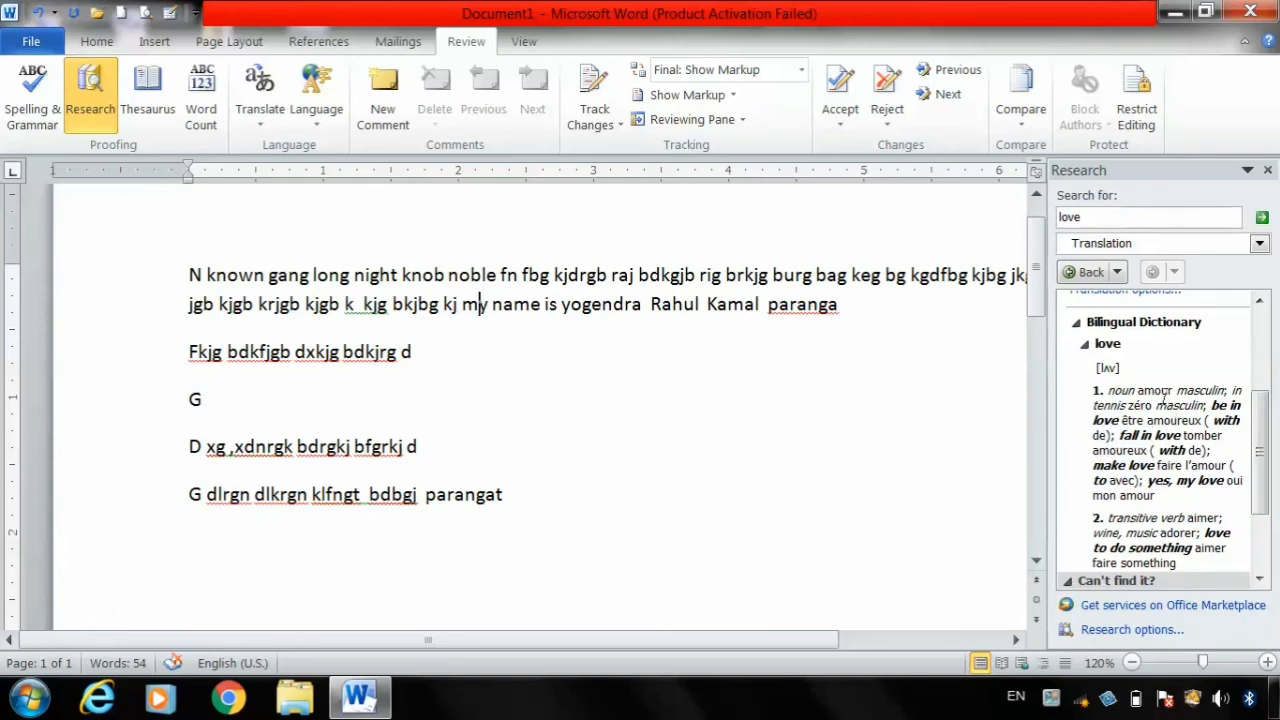
Set the translation target language to Spanish (International Sort) and read the dictionary entry for "love"
{"action": "left_click", "coordinate": [1259, 330]}
{"action": "left_click", "coordinate": [1237, 409]}
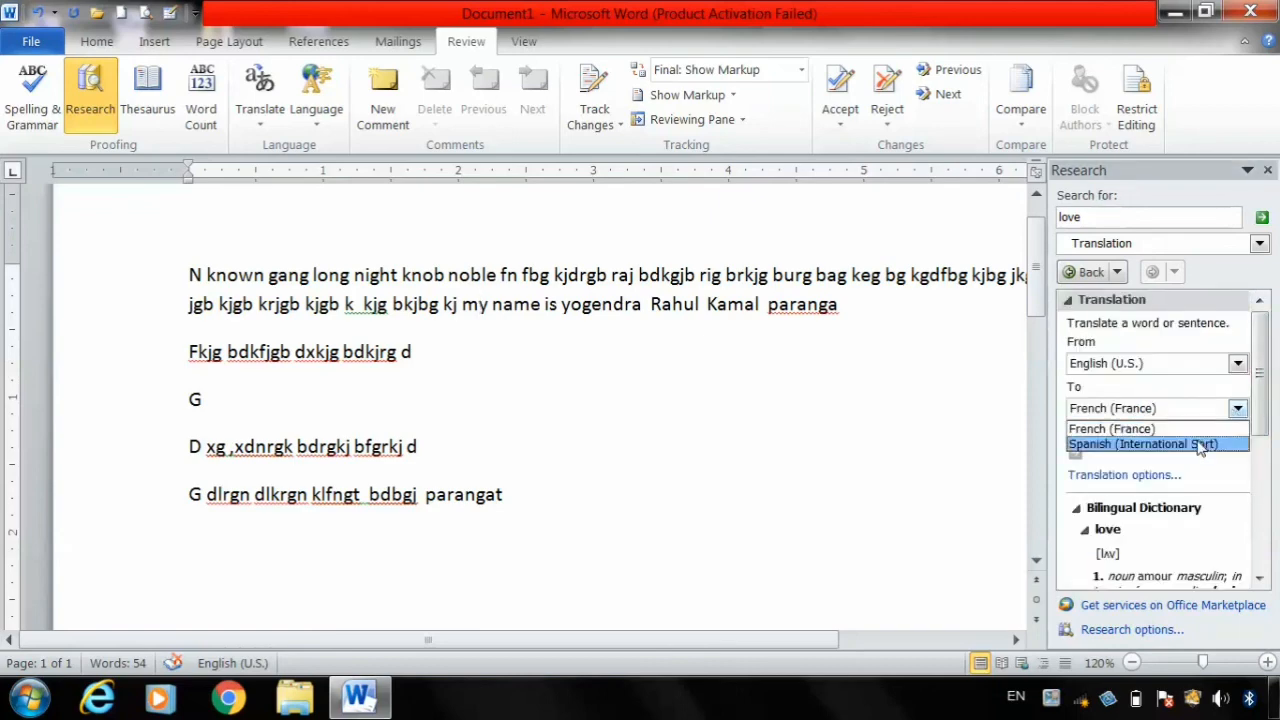
{"action": "left_click", "coordinate": [1200, 444]}
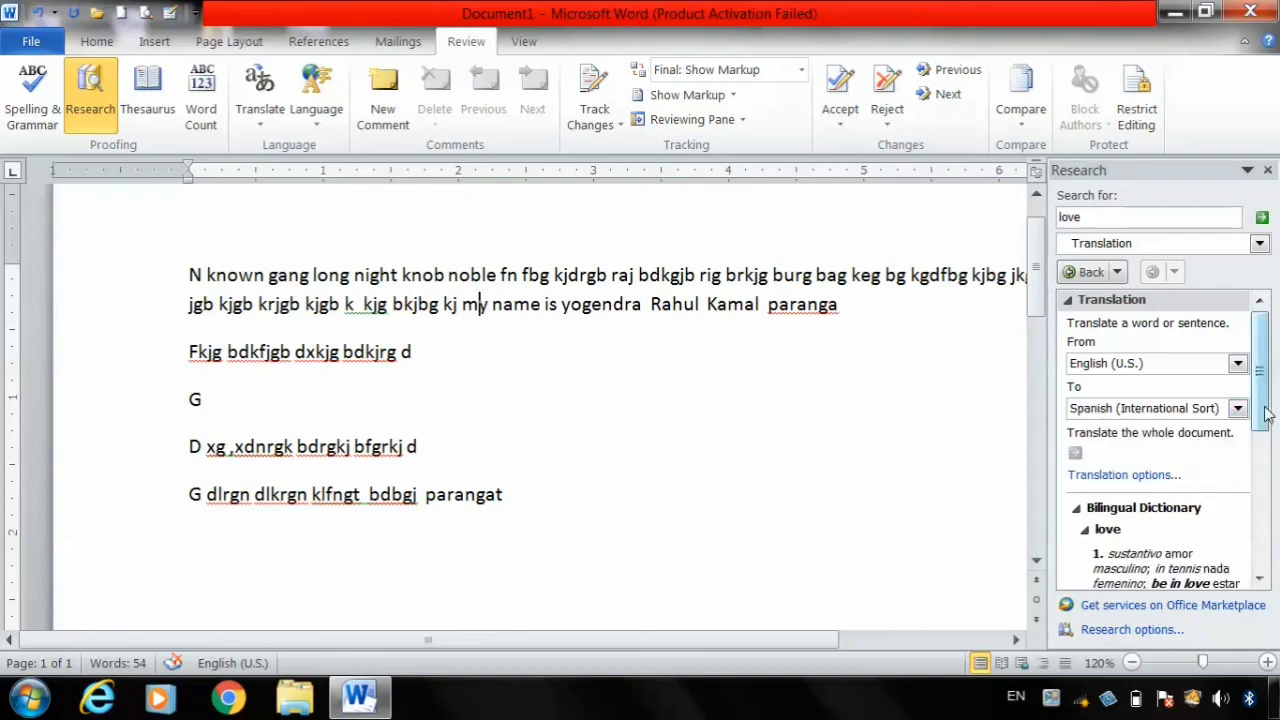
{"action": "left_click_drag", "start_coordinate": [1266, 418], "coordinate": [1272, 478]}
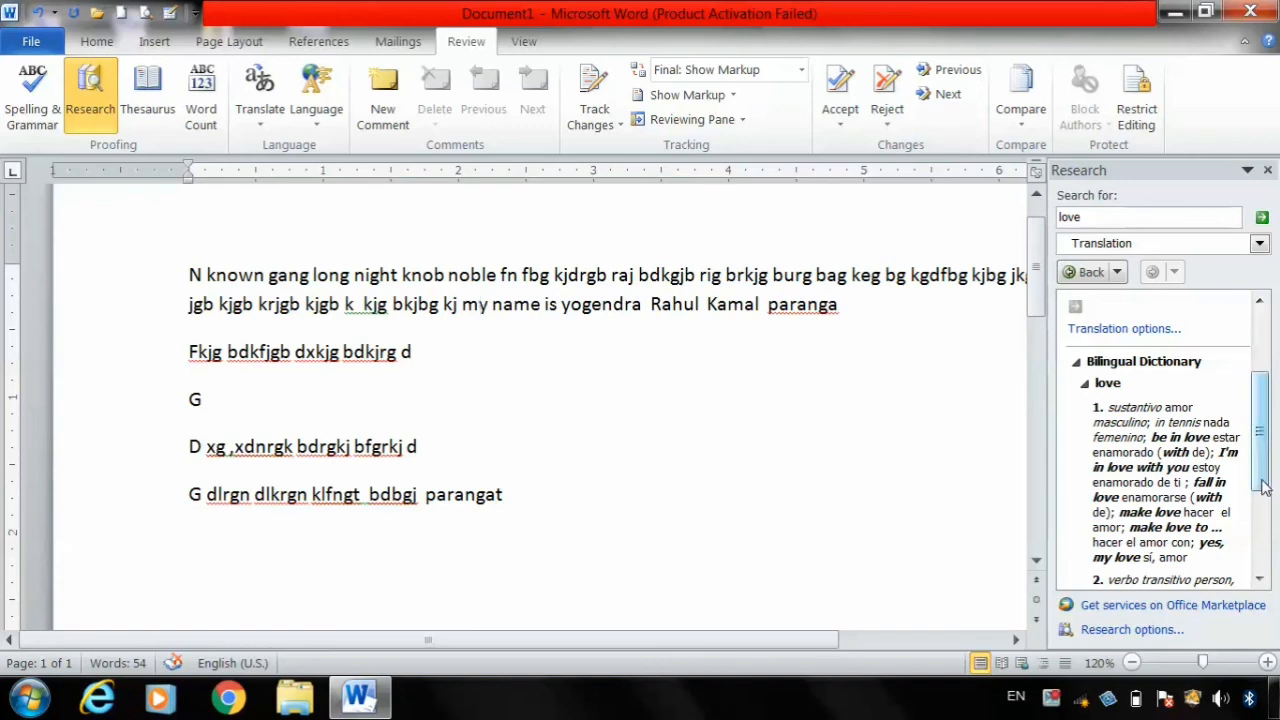
{"action": "left_click_drag", "start_coordinate": [1263, 485], "coordinate": [1263, 400]}
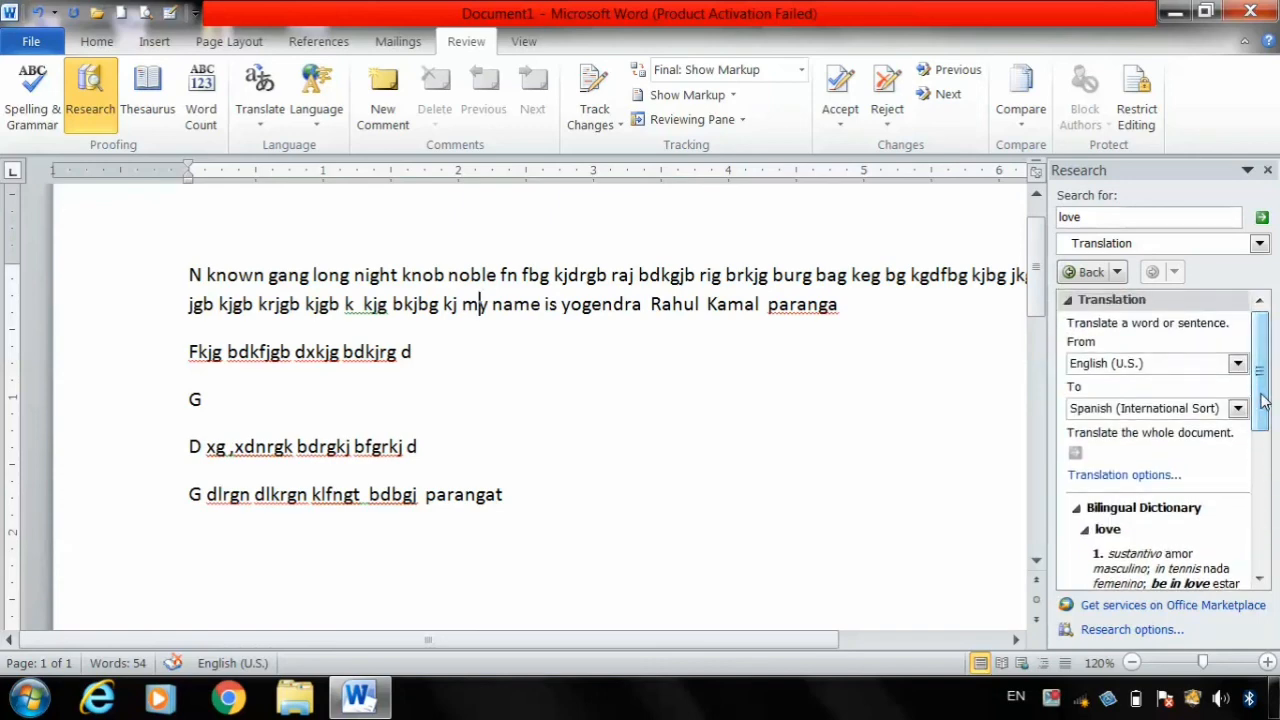
{"action": "left_click_drag", "start_coordinate": [1264, 401], "coordinate": [1263, 455]}
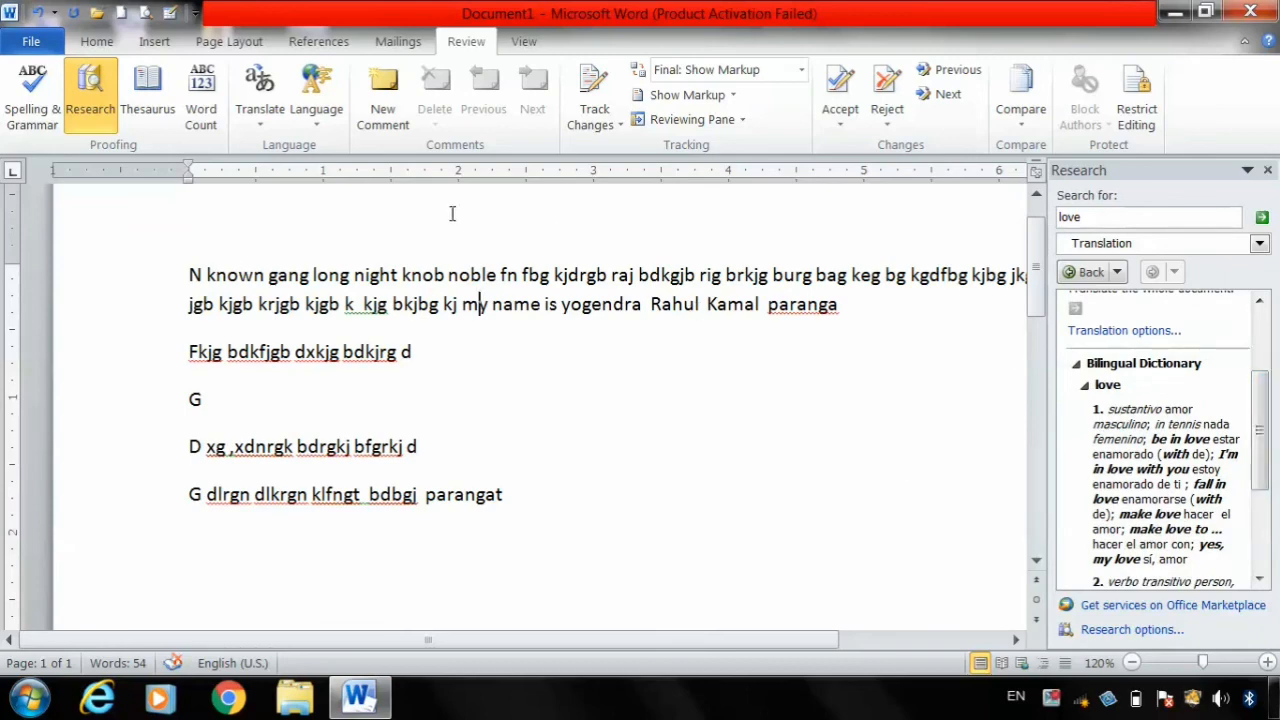
Hide the Research pane and show it again
{"action": "left_click", "coordinate": [111, 121]}
{"action": "left_click", "coordinate": [111, 121]}
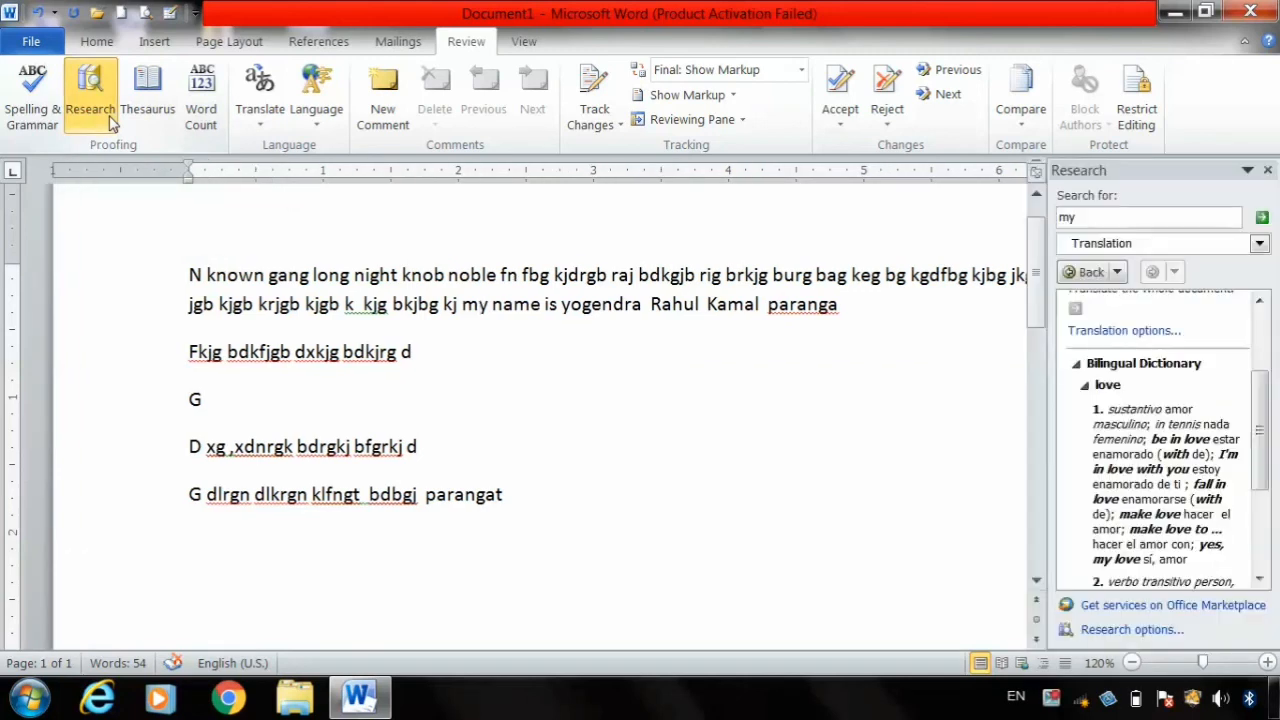